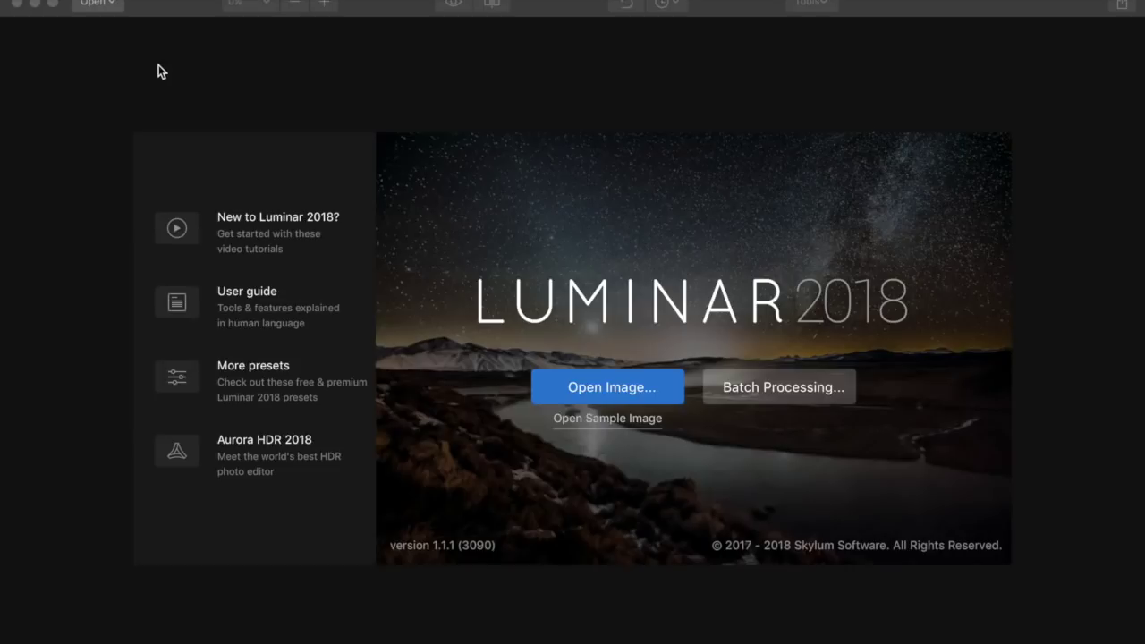
Bring up Luminar 2018's About window showing version 1.1.1 over the welcome screen
left_click(132, 2)
left_click(107, 2)
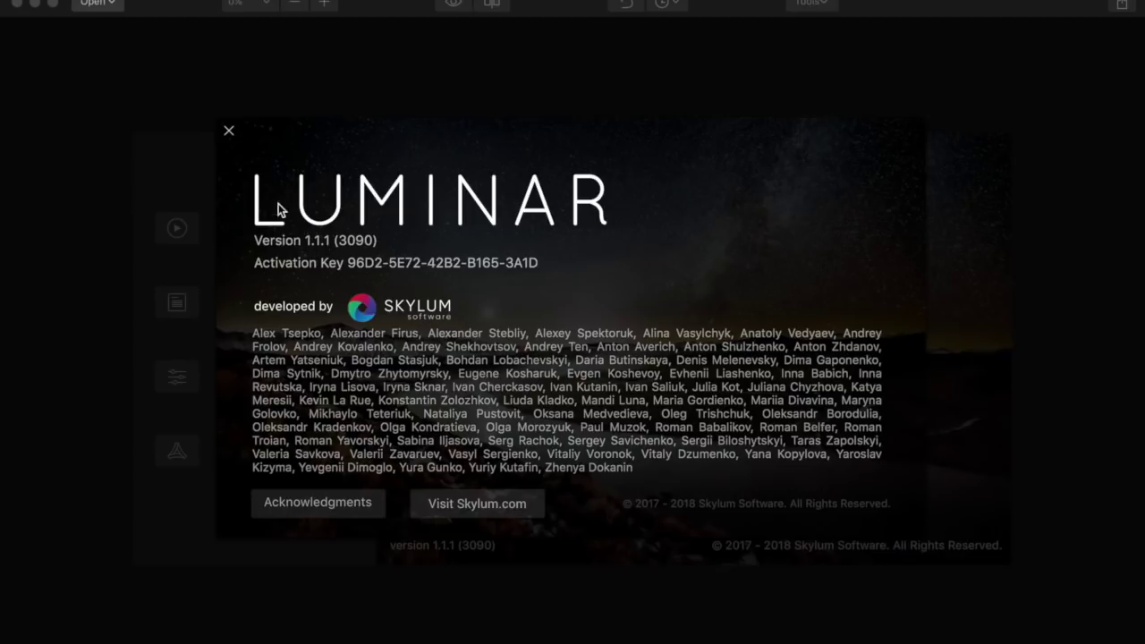
left_click(229, 130)
left_click(19, 1)
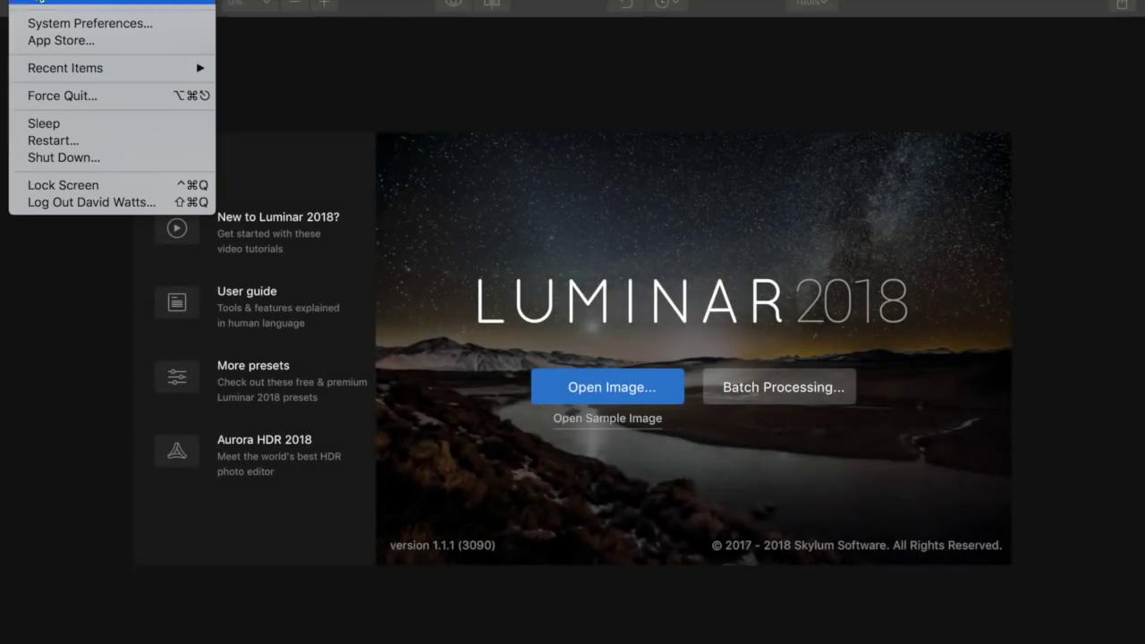
left_click(42, 4)
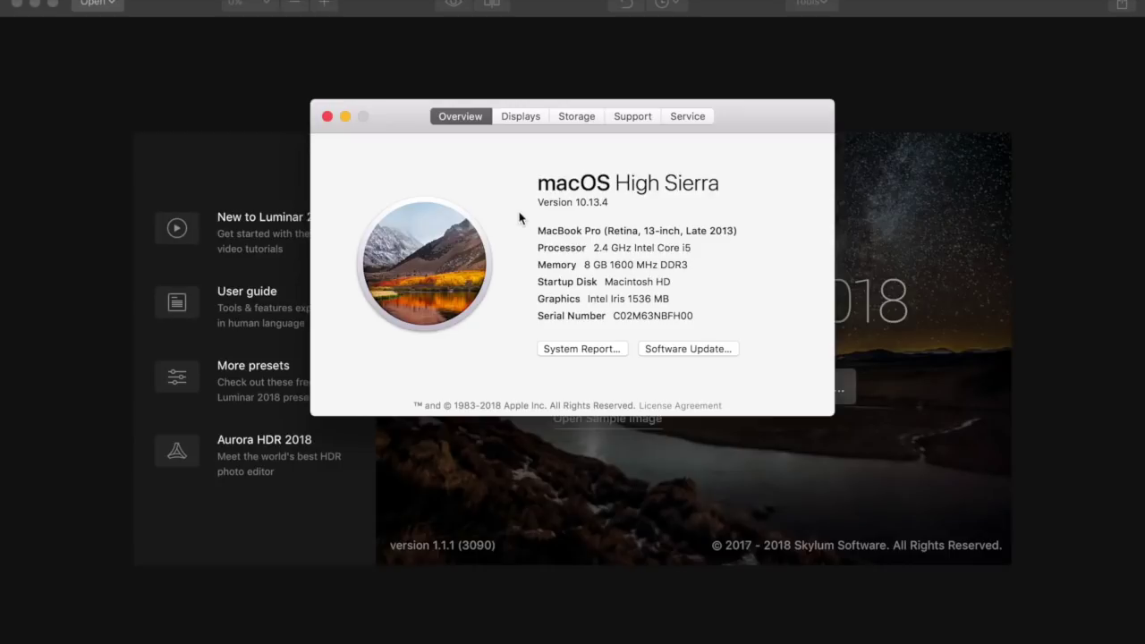
left_click(327, 116)
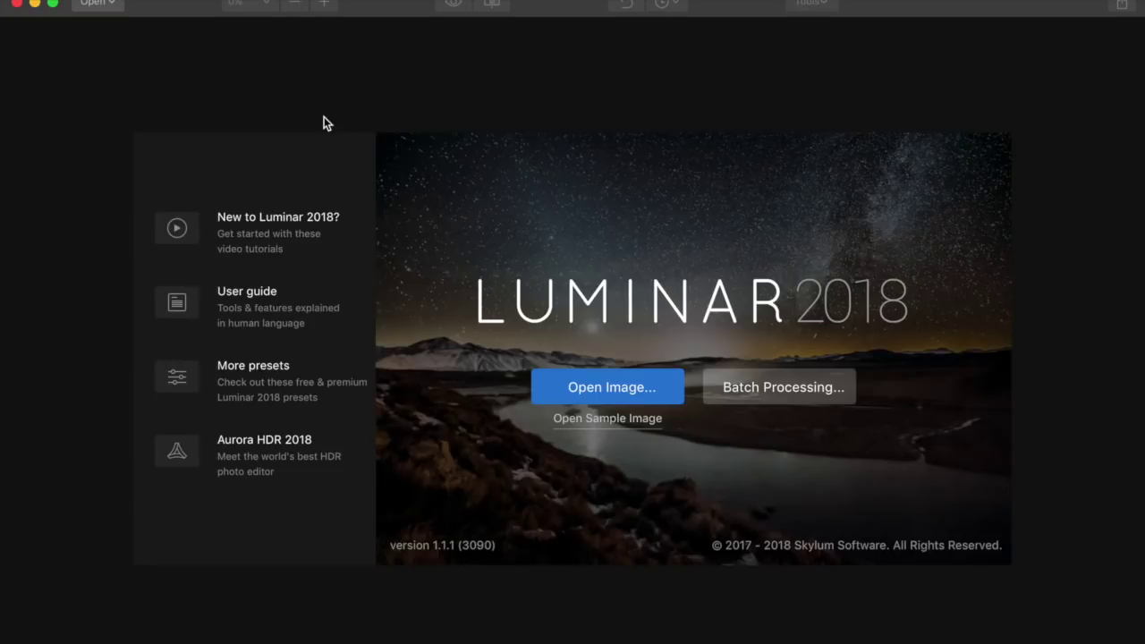
Select DSCF7682.RAF in the 2017 folder to open, toggling between list and thumbnail views
left_click(588, 387)
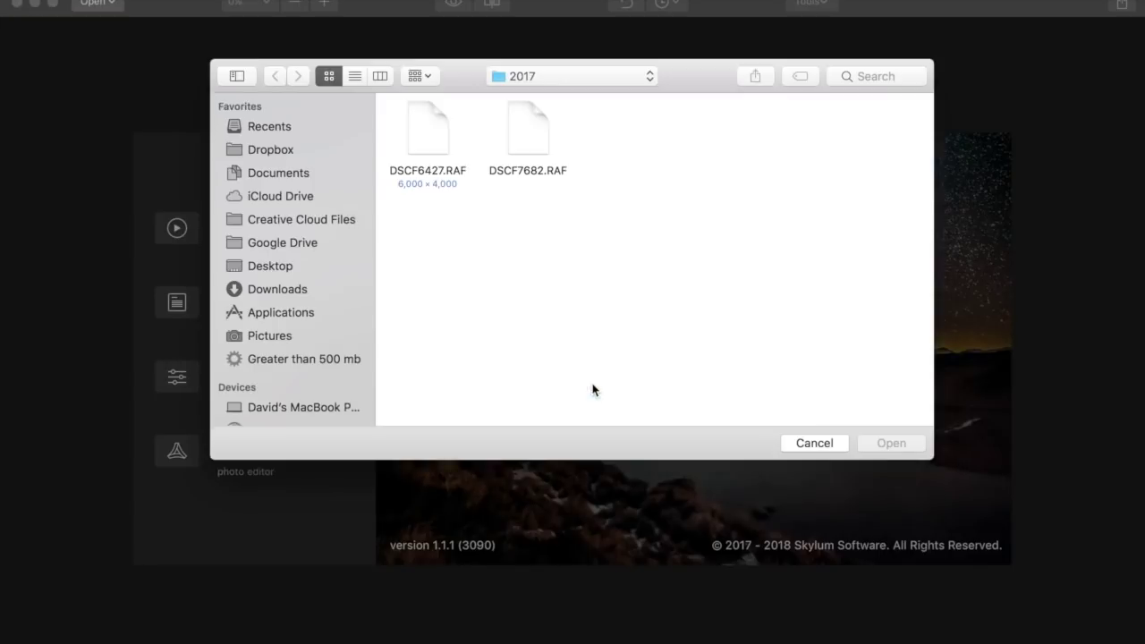
left_click(544, 145)
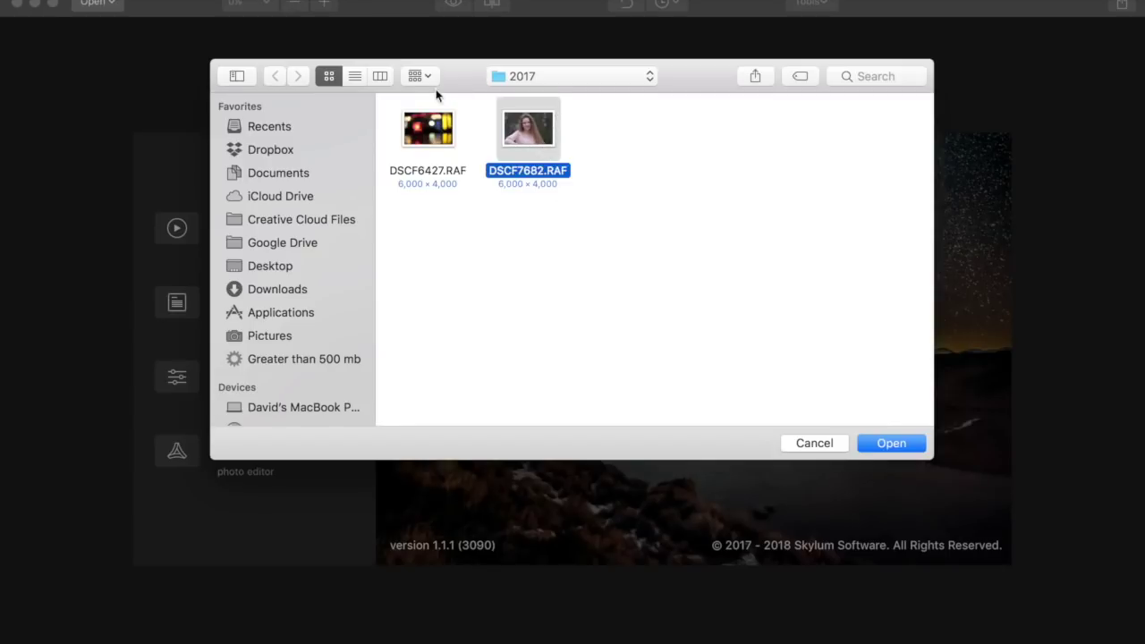
left_click(358, 79)
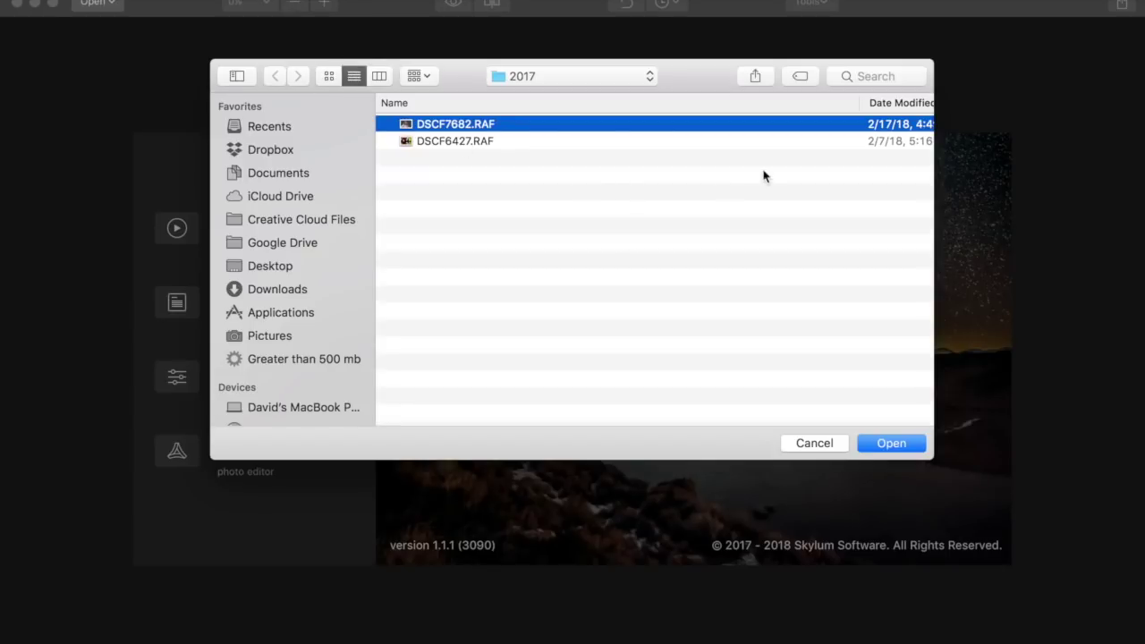
scroll(728, 171, "right", 5)
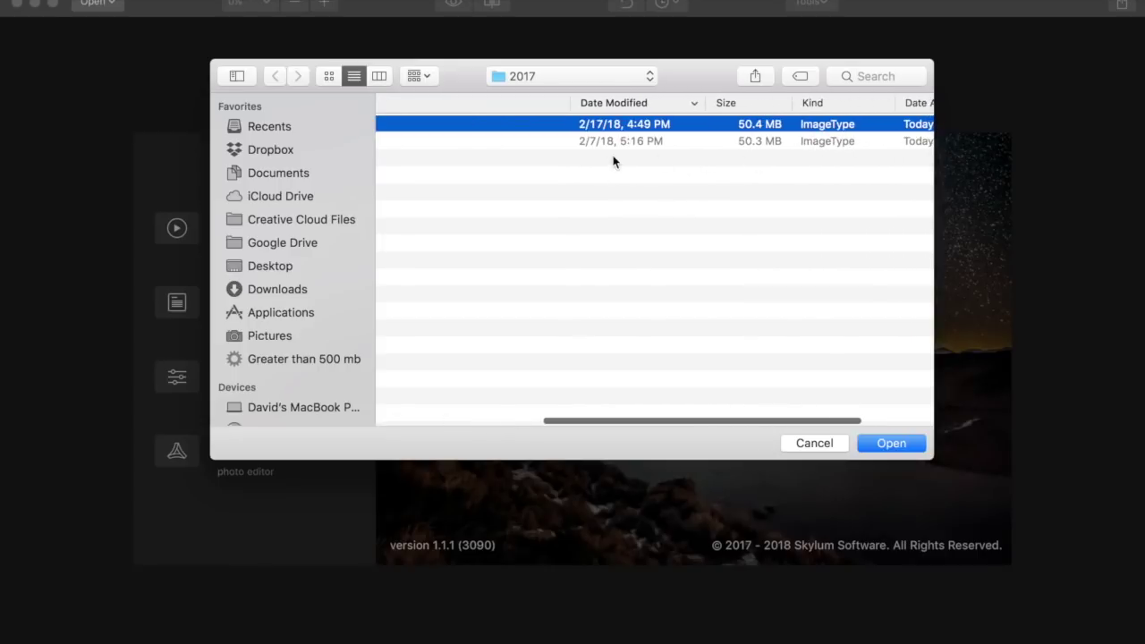
scroll(614, 161, "left", 5)
left_click(331, 76)
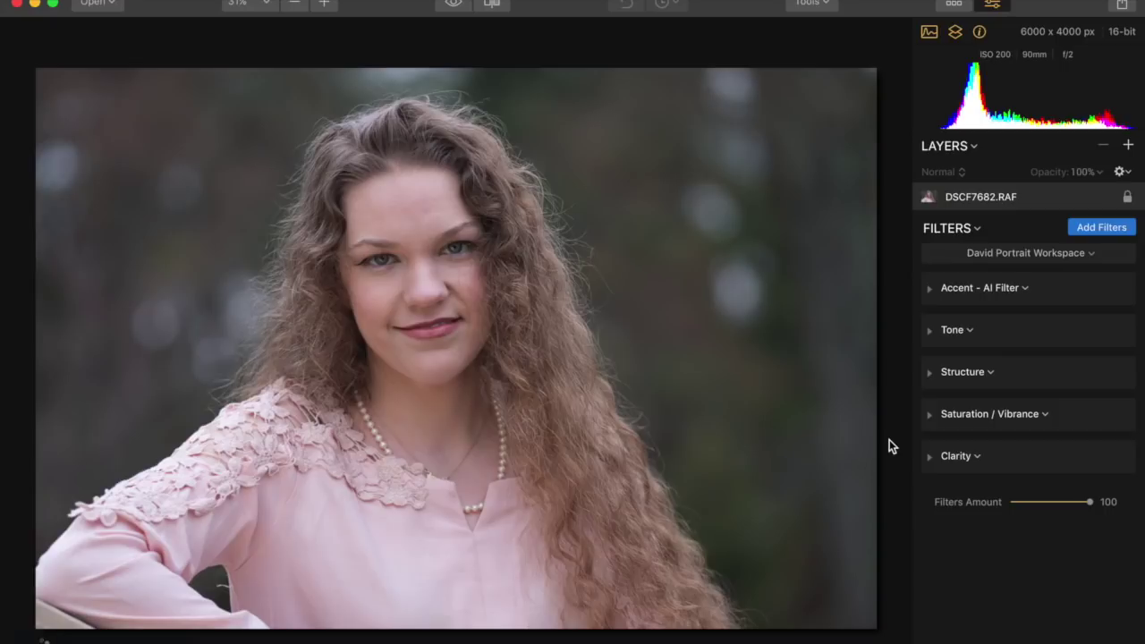
Close the portrait and select the candle raw file DSCF6427.RAF to open
left_click(154, 0)
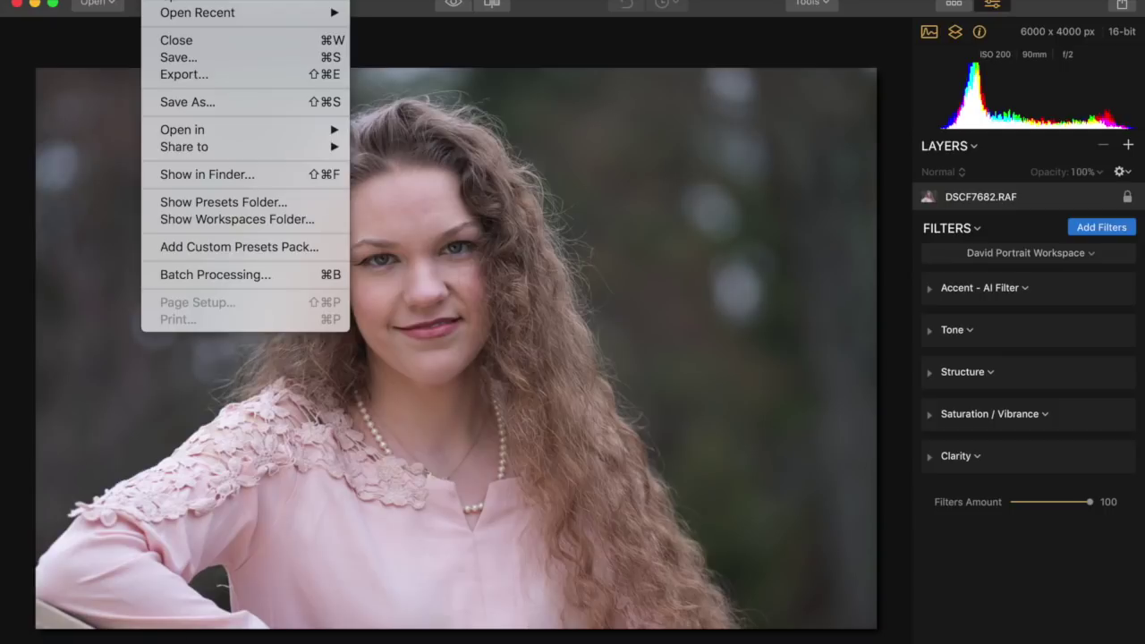
left_click(178, 47)
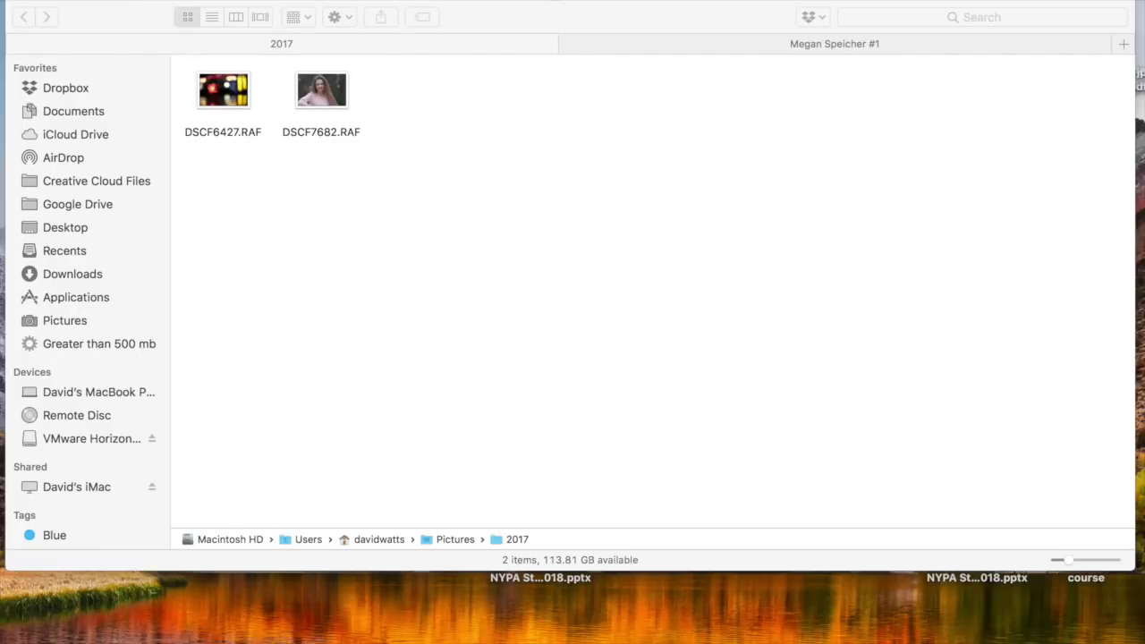
left_click(153, 0)
left_click(173, 2)
left_click(431, 138)
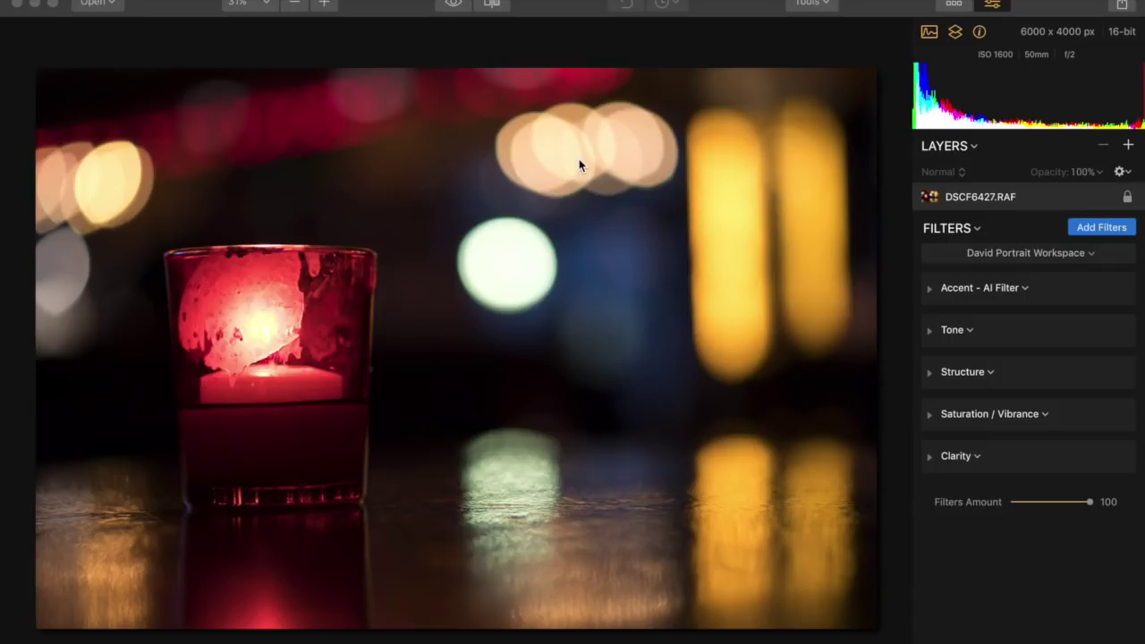
Set Accent - AI Filter Boost to 27 and Clarity Amount to 29
left_click(932, 290)
left_click(929, 292)
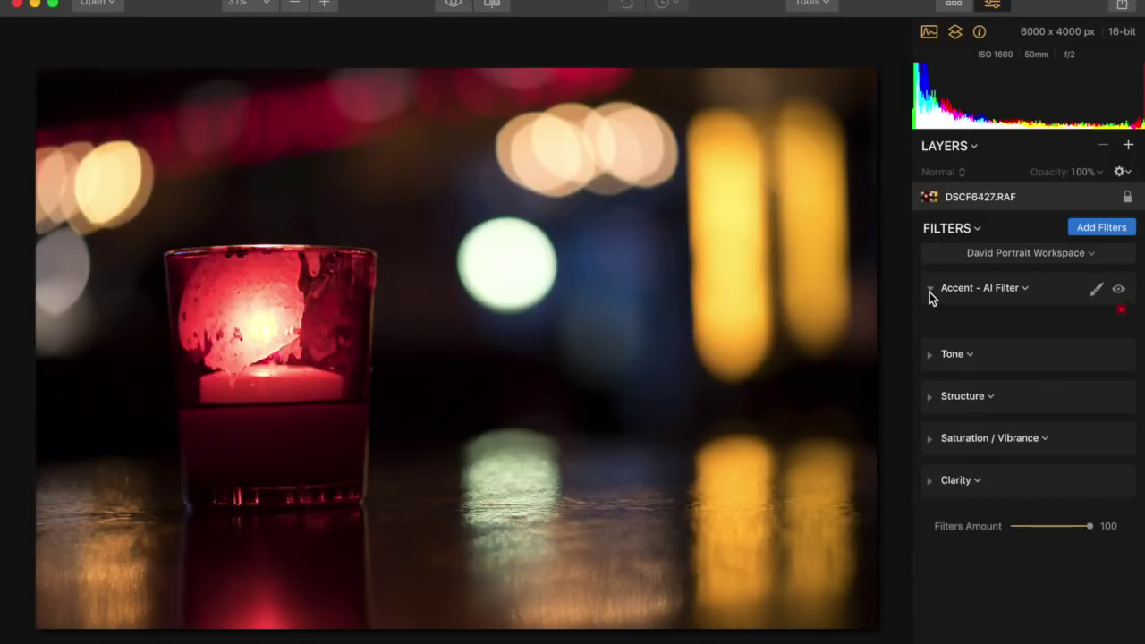
left_click(1034, 329)
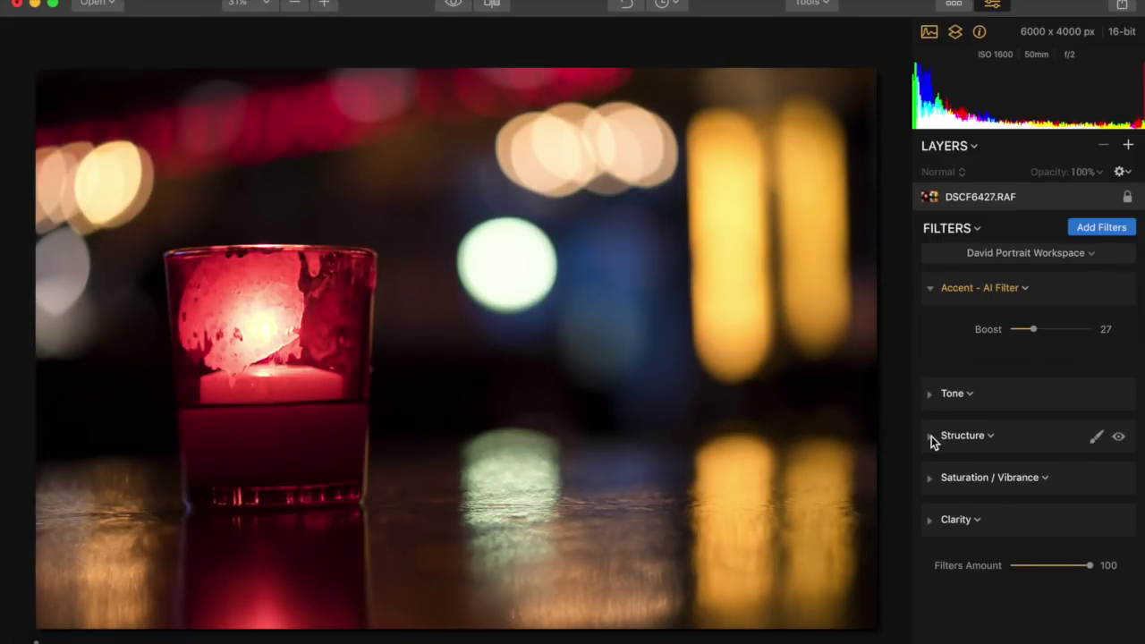
left_click(931, 523)
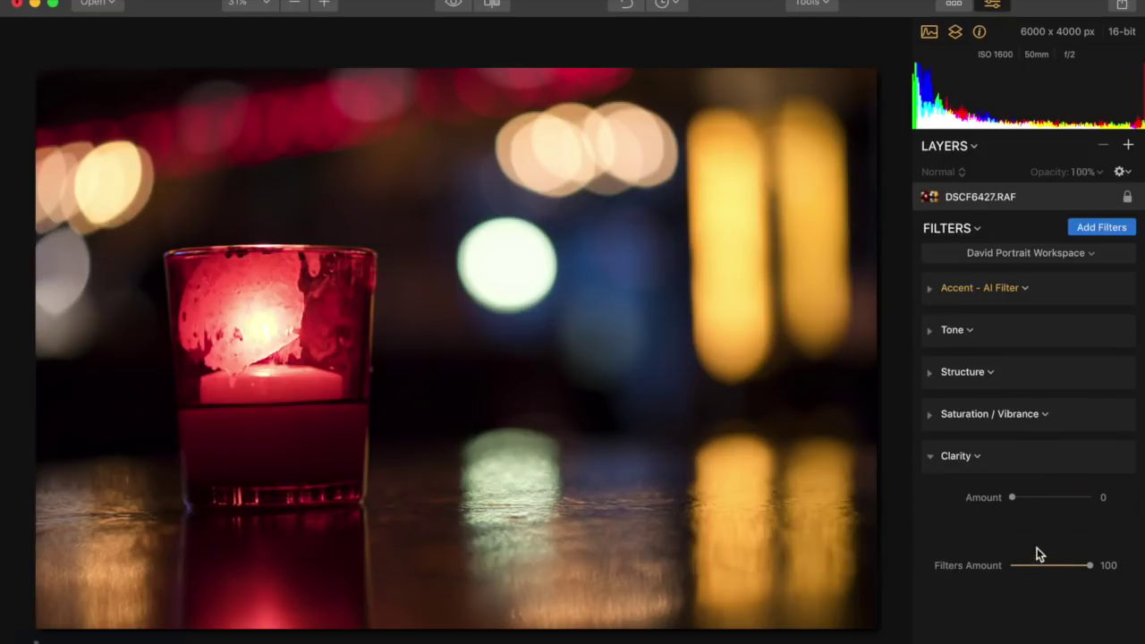
left_click(1035, 498)
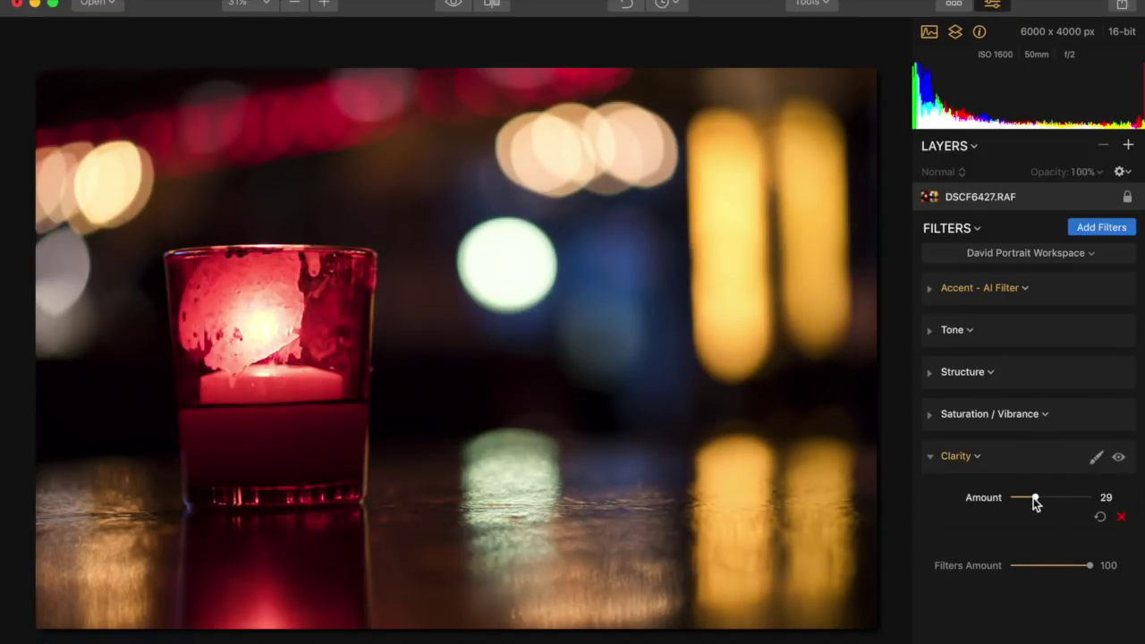
Add a Tone filter on a new adjustment layer with Exposure at -0.77
left_click(1127, 147)
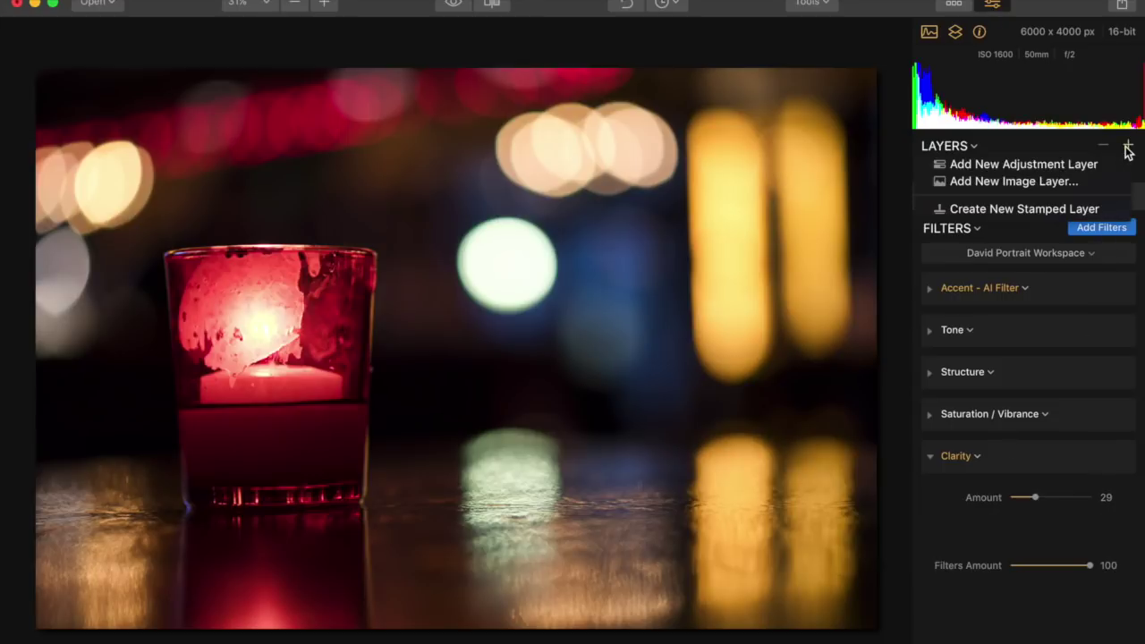
left_click(1060, 163)
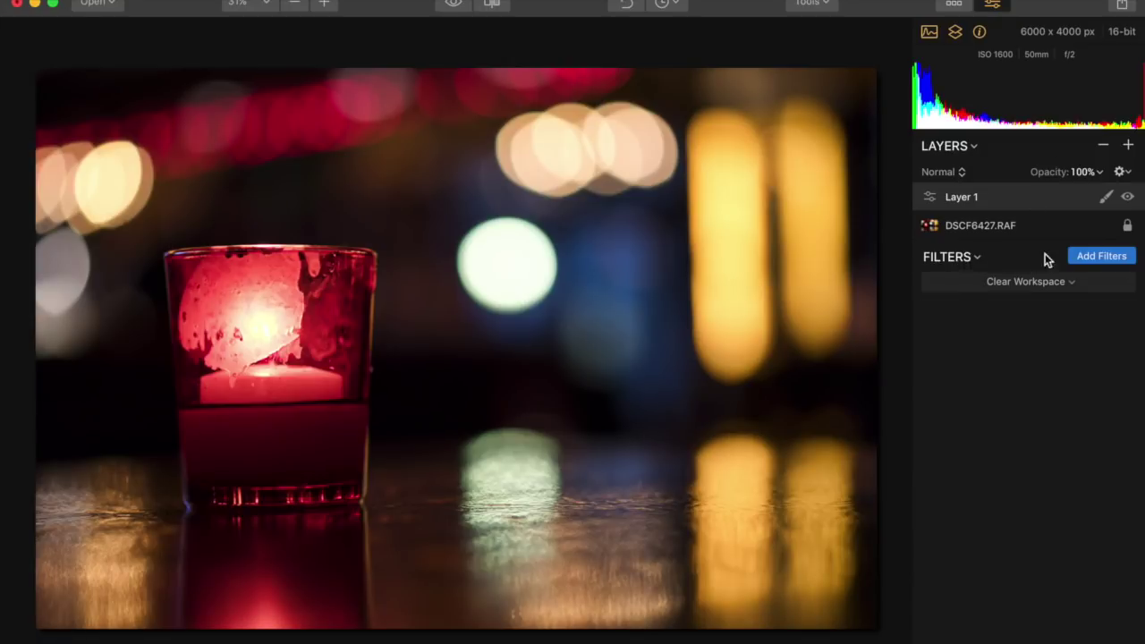
left_click(1077, 256)
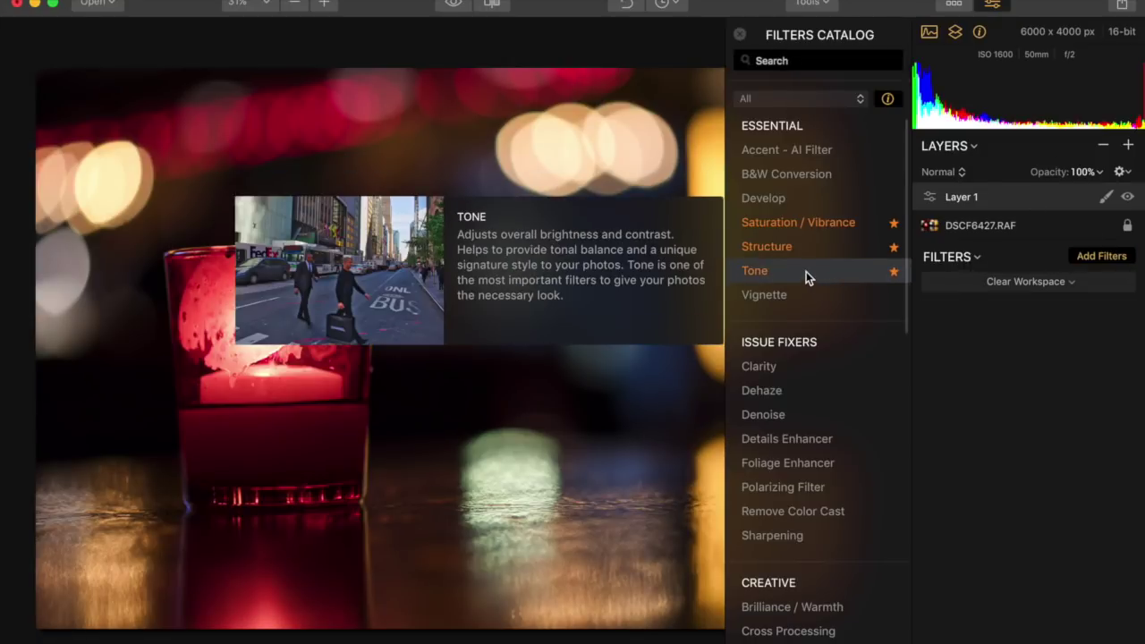
left_click(806, 271)
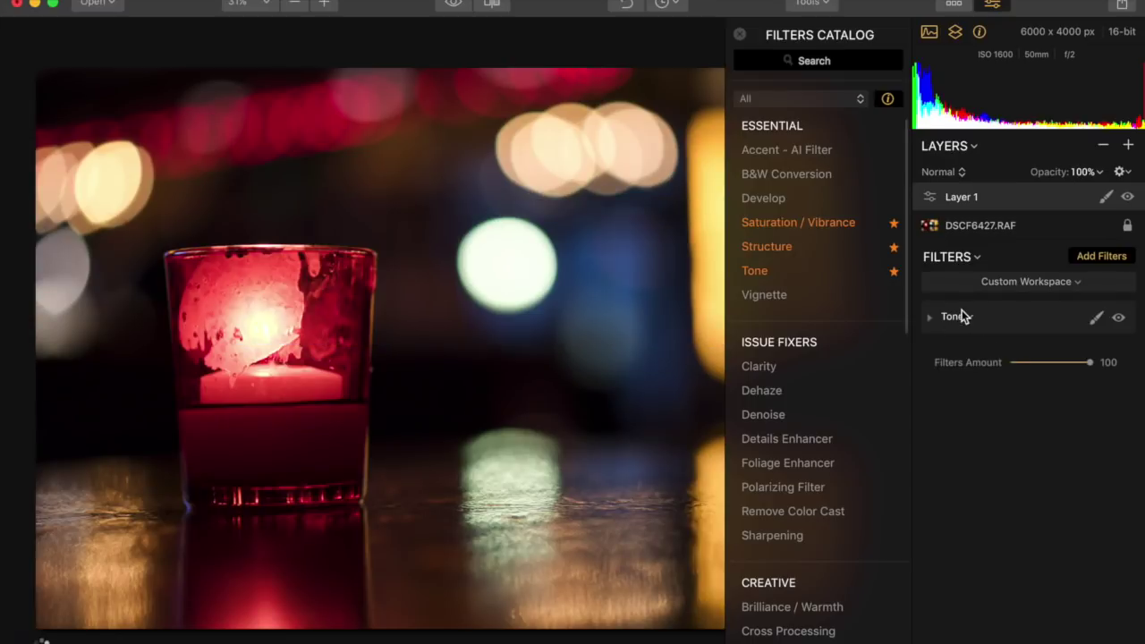
left_click(930, 318)
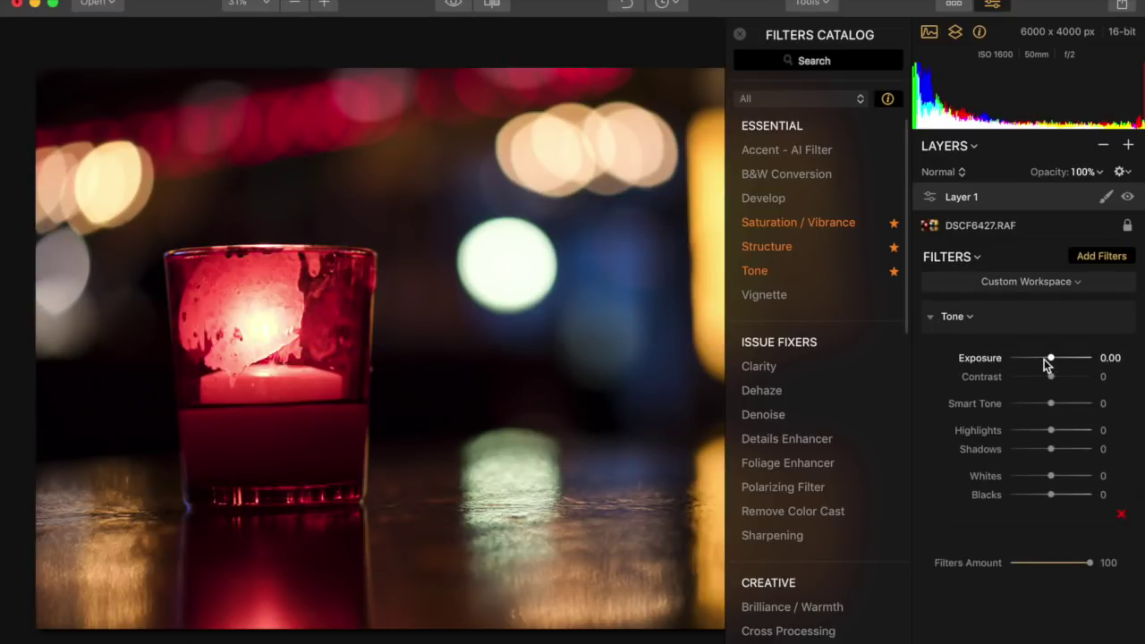
left_click_drag(1044, 358, 1037, 358)
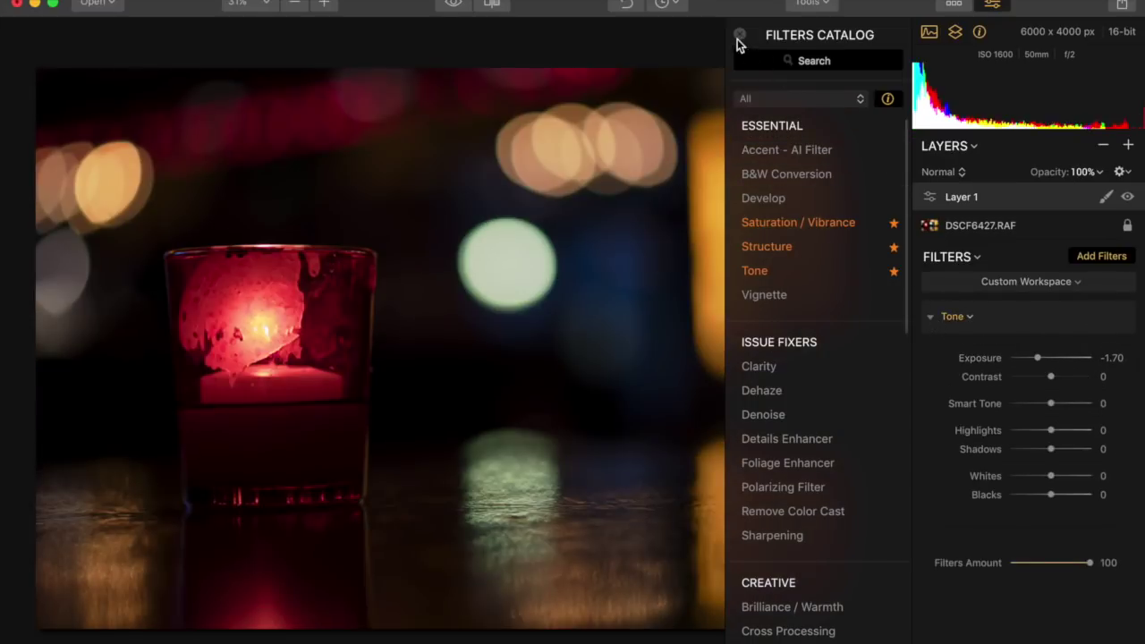
left_click(739, 36)
left_click_drag(1037, 358, 1046, 362)
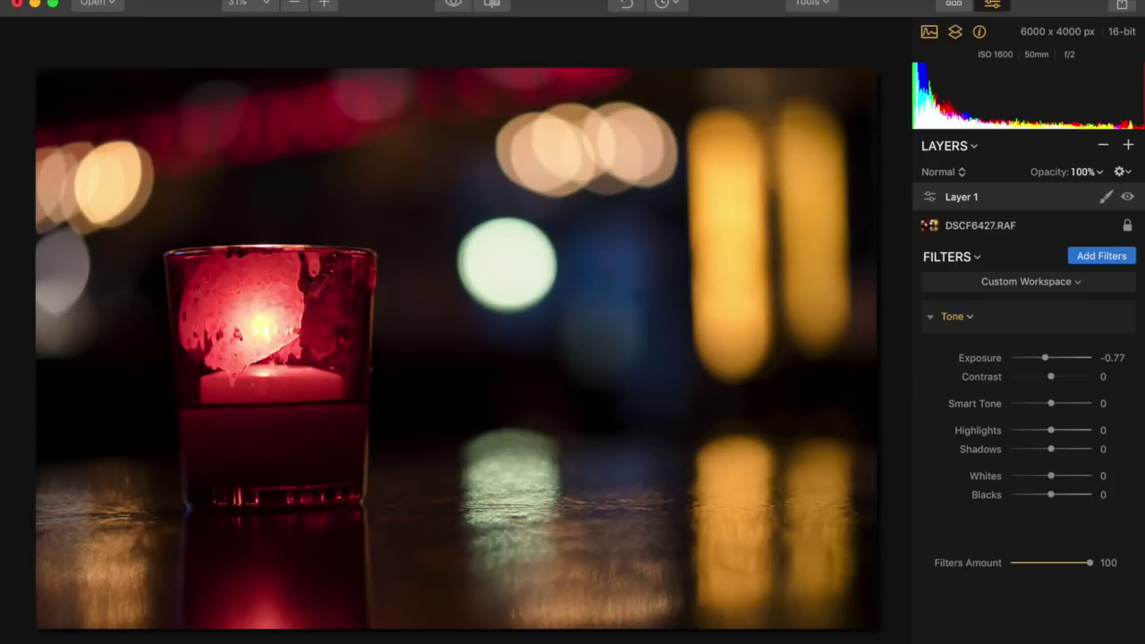
left_click(165, 1)
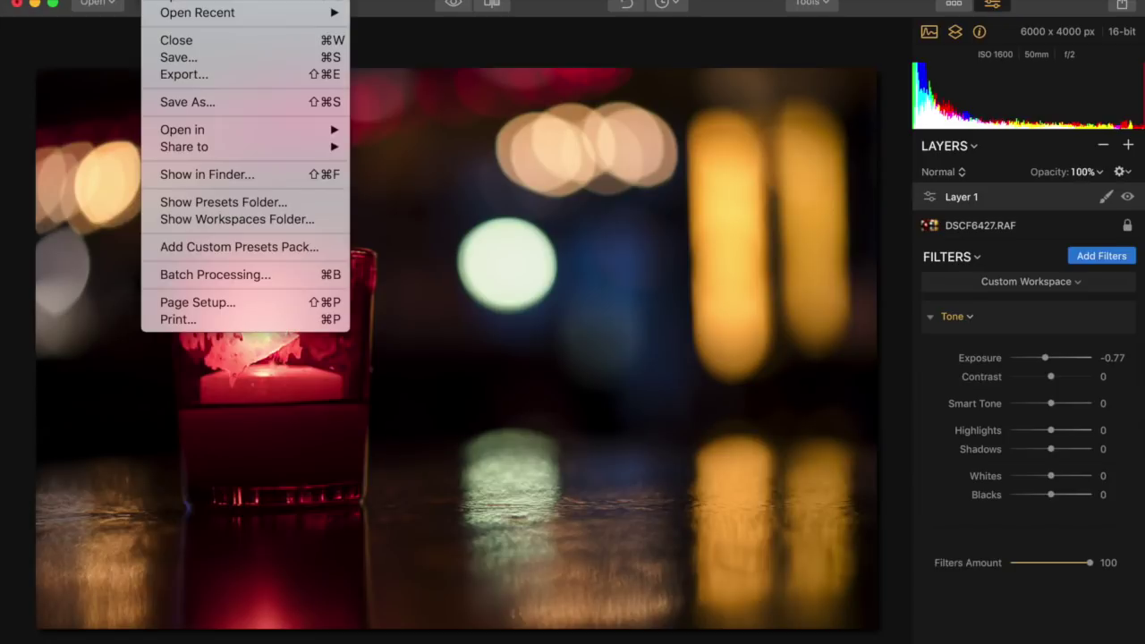
Save the candle edit as the Luminar document DSCF6427 in Pictures/2017
left_click(188, 59)
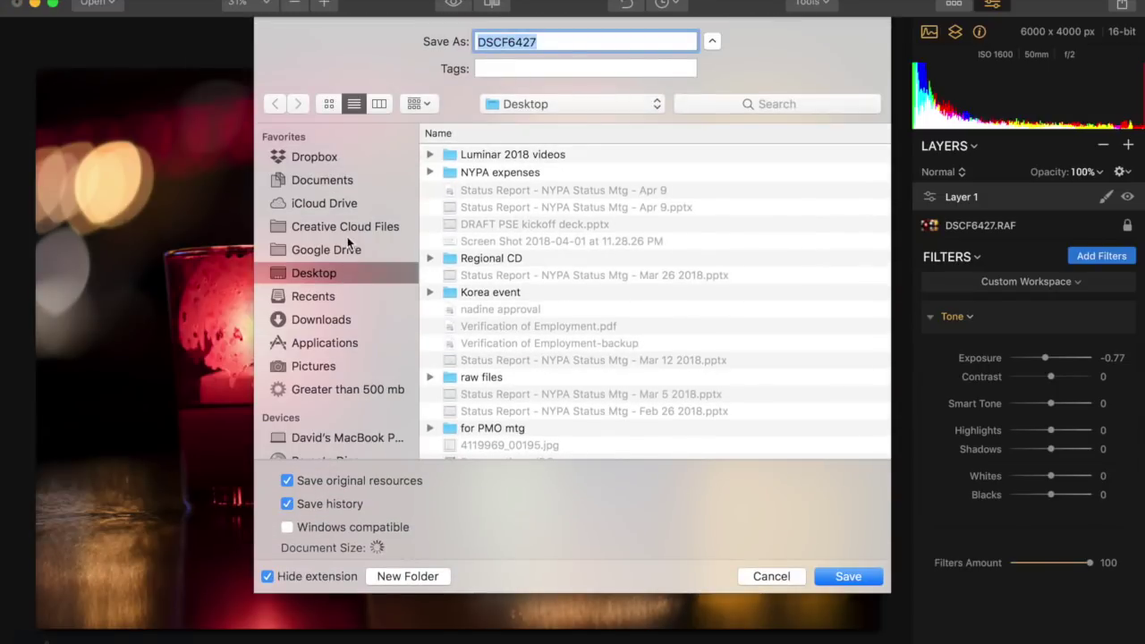
left_click(322, 366)
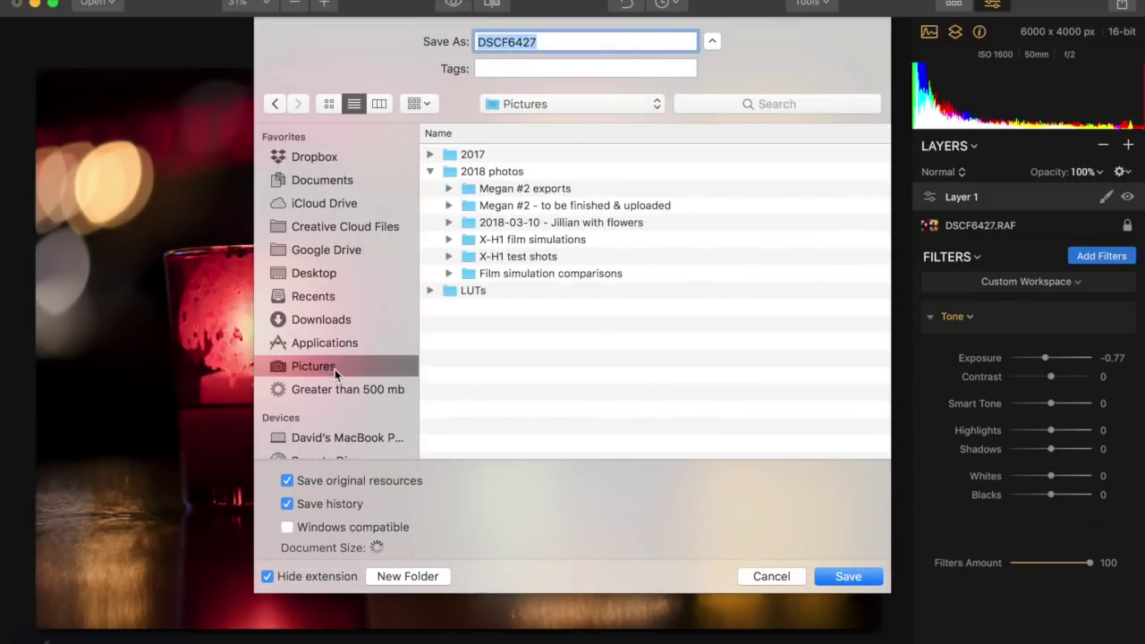
left_click(464, 157)
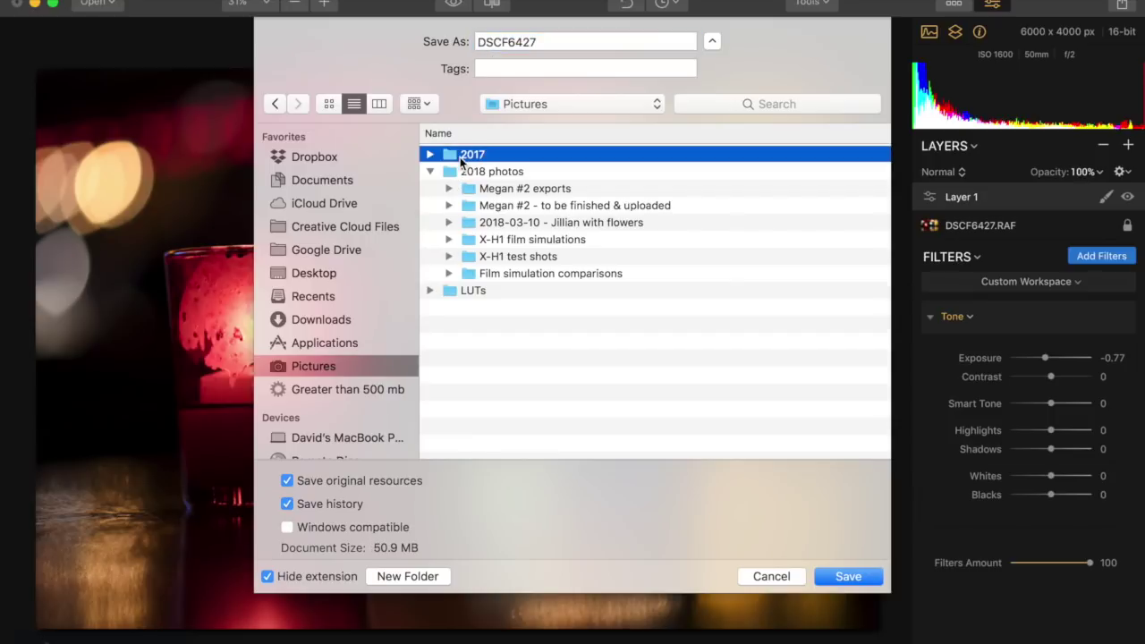
double_click(472, 159)
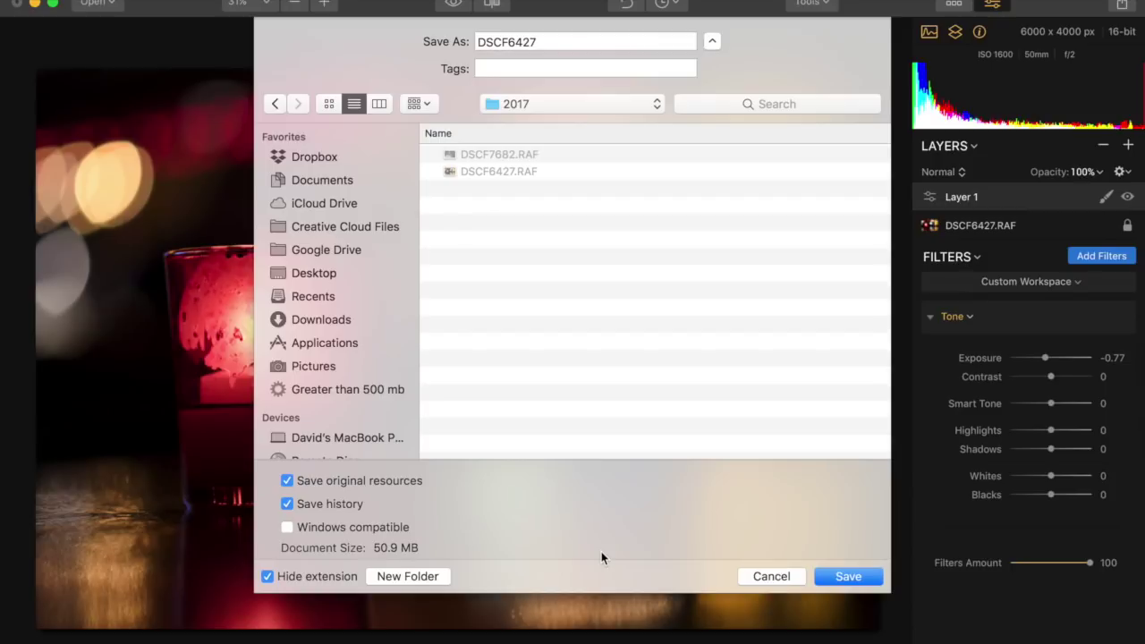
left_click(839, 577)
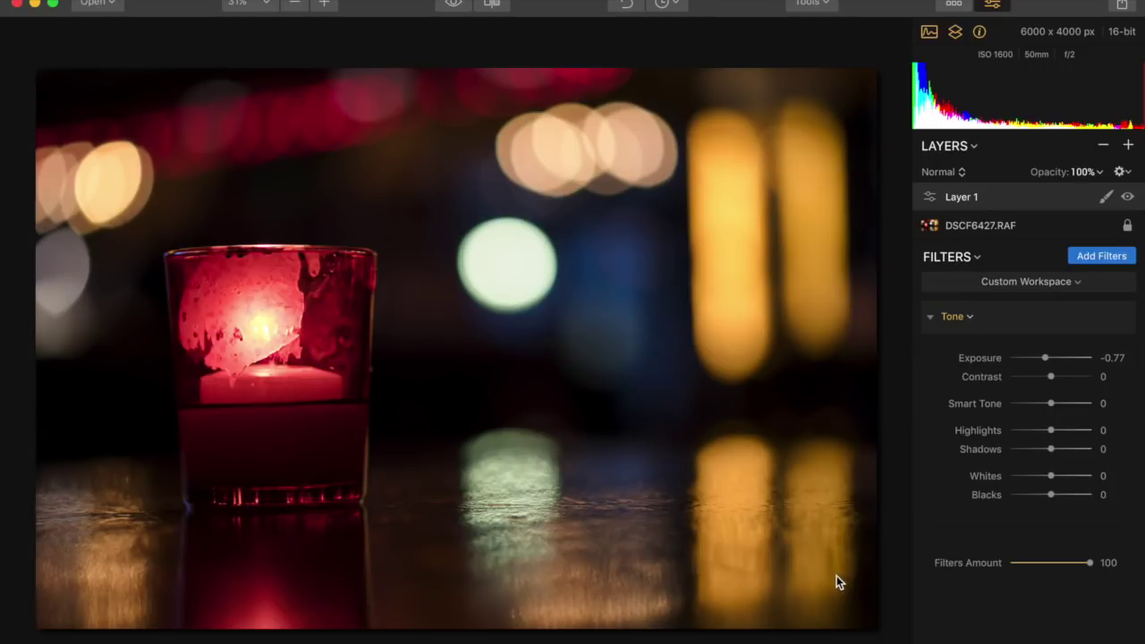
Export the candle photo as an original-size, high-quality sRGB JPEG with no sharpening
left_click(166, 0)
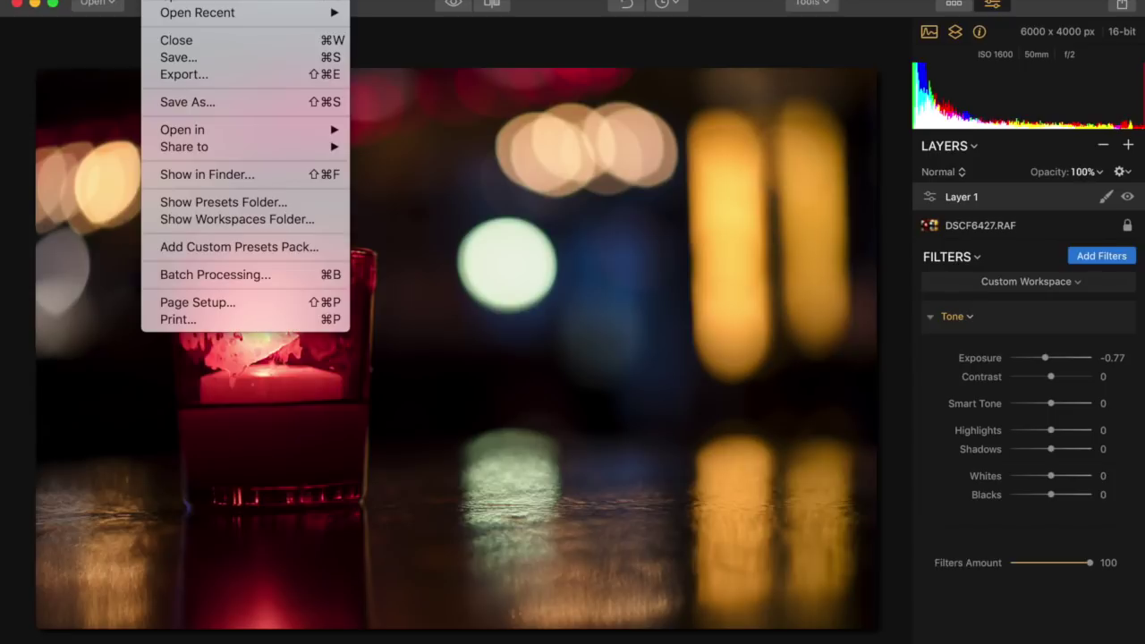
left_click(209, 74)
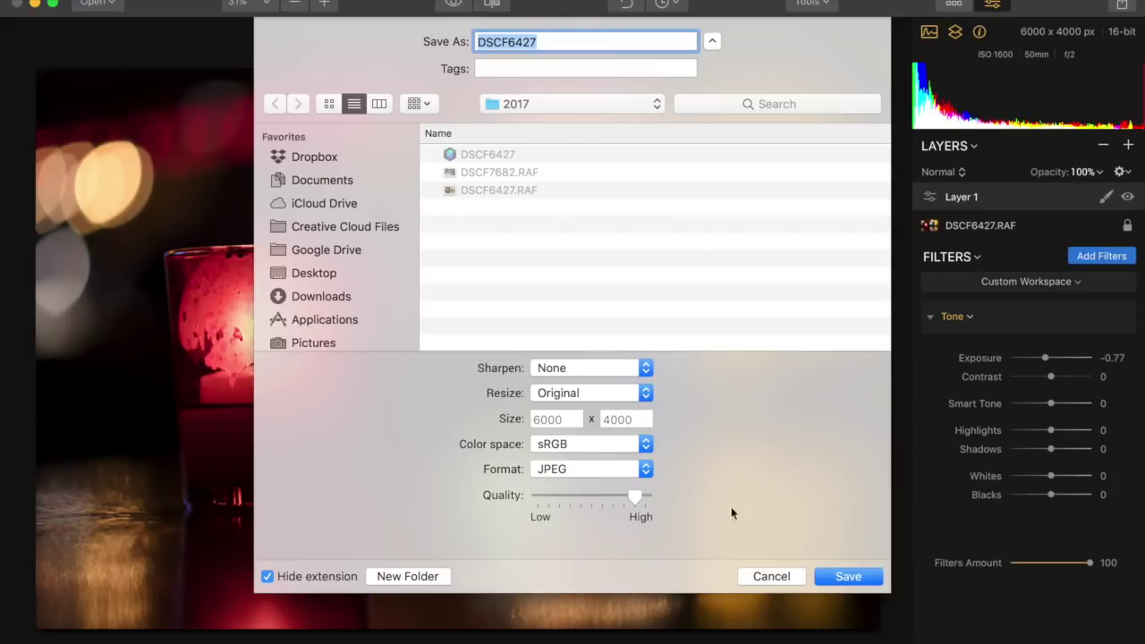
left_click(848, 577)
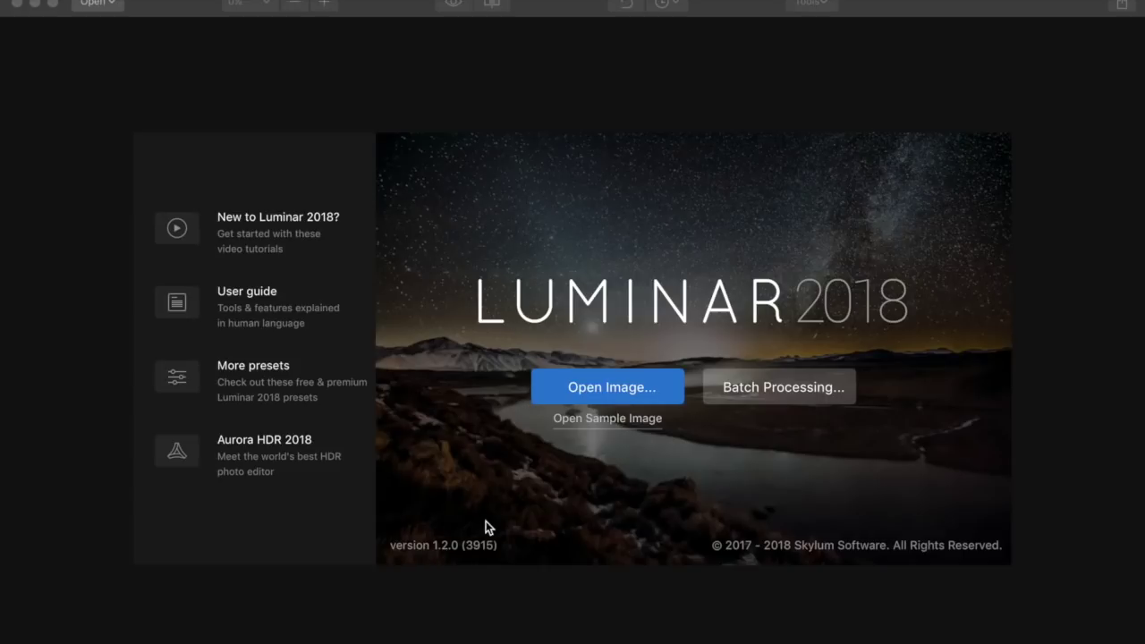
Open DSCF7682.RAF and try Accent Boost at 18, 39 and 15, leaving it at 0
left_click(625, 390)
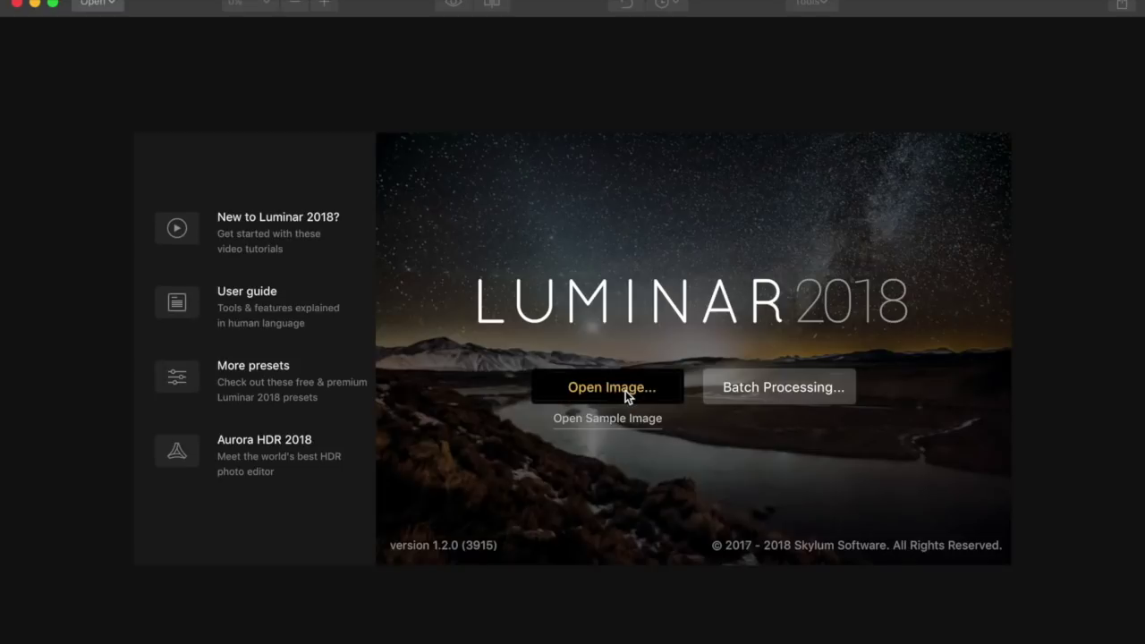
left_click(727, 133)
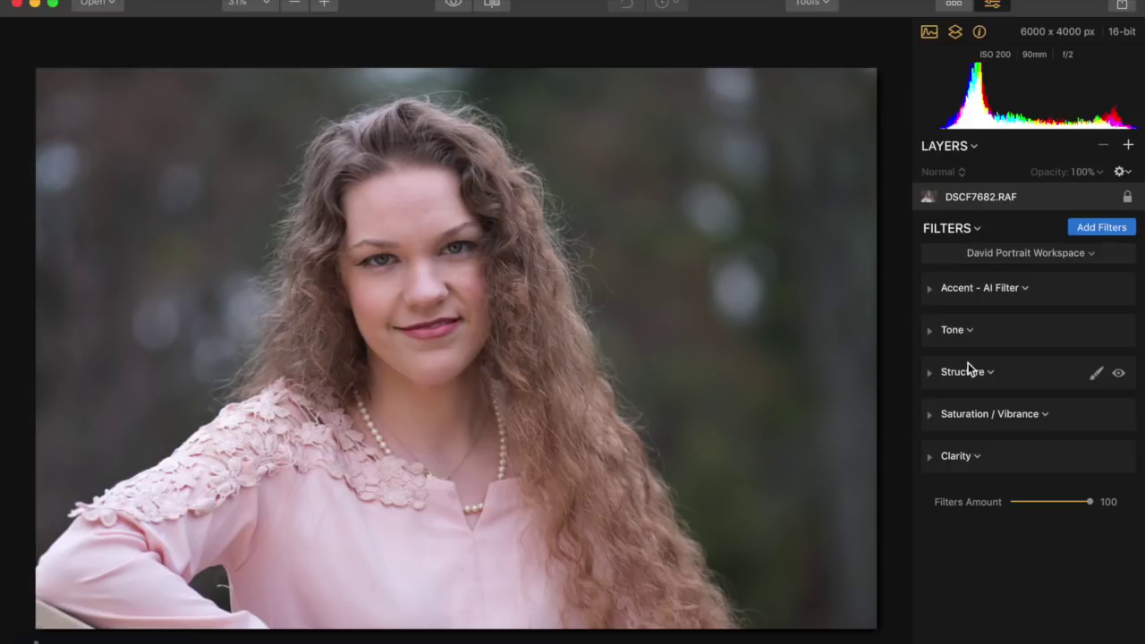
left_click(930, 289)
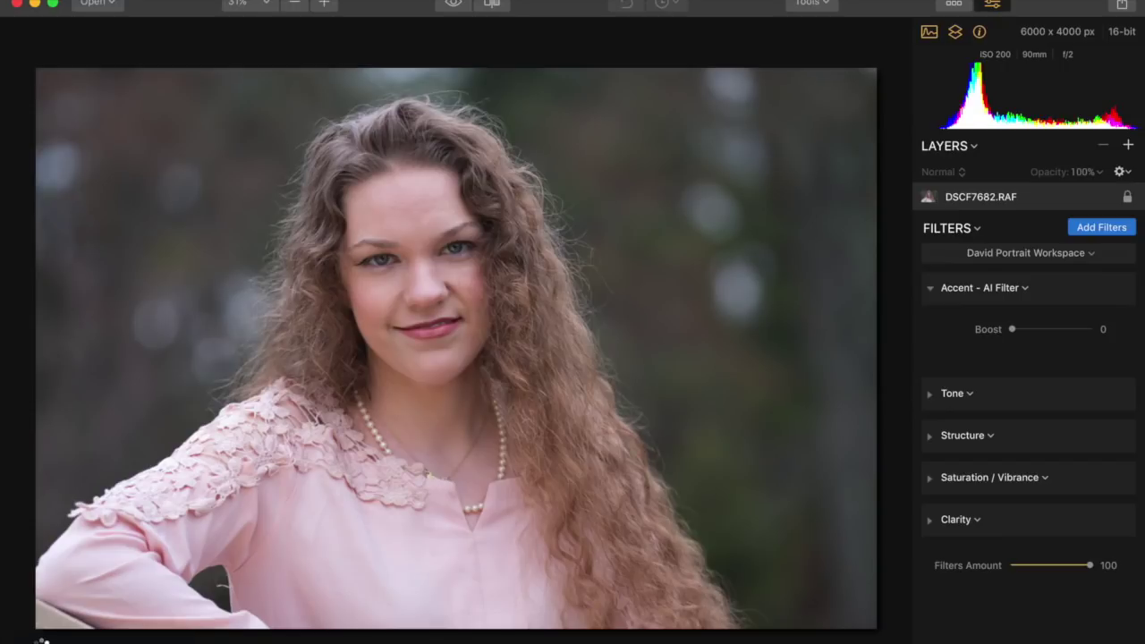
left_click(1027, 329)
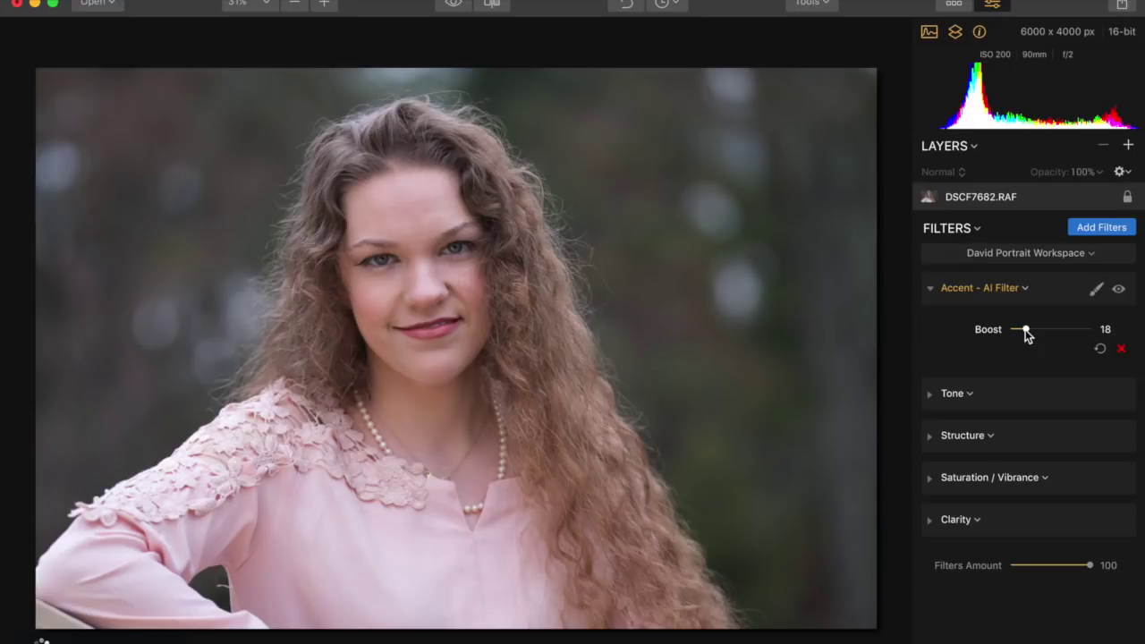
left_click_drag(1025, 329, 1005, 331)
left_click(1042, 330)
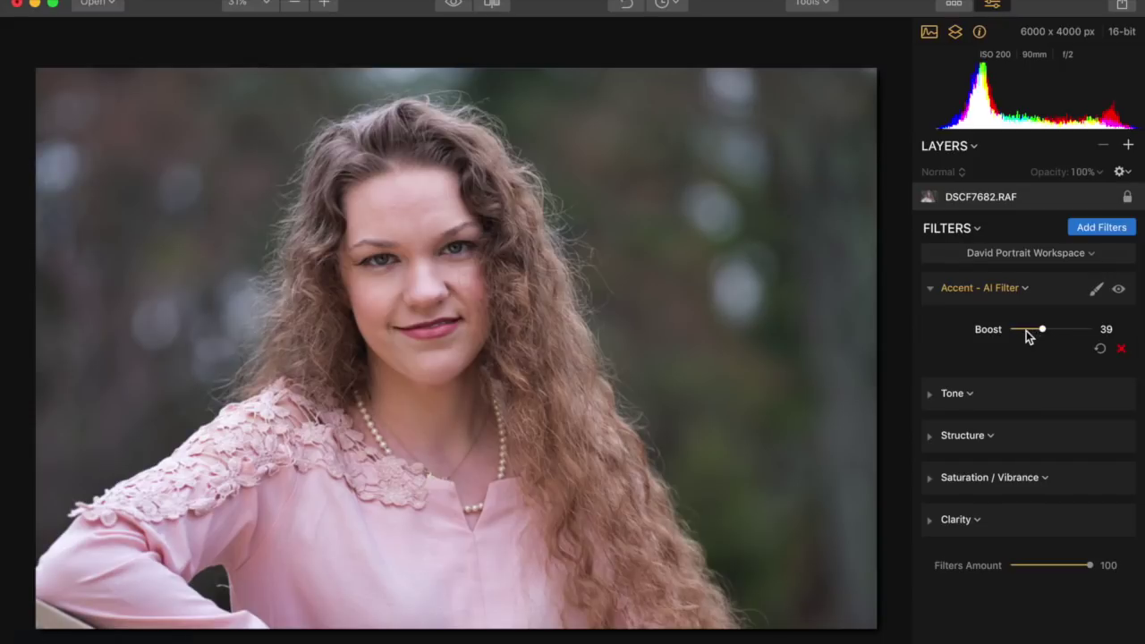
left_click(1023, 330)
left_click_drag(1023, 330, 1010, 329)
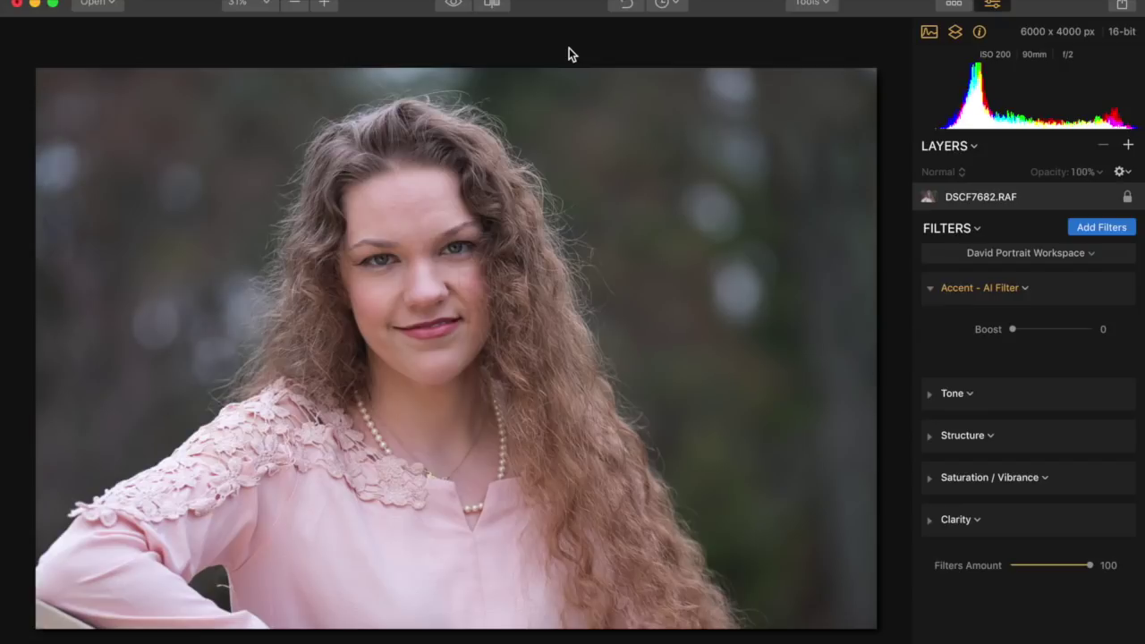
Close the portrait with Don't Save, then open DSCF6427.RAF from the 2017 folder
key("super+w")
left_click(547, 106)
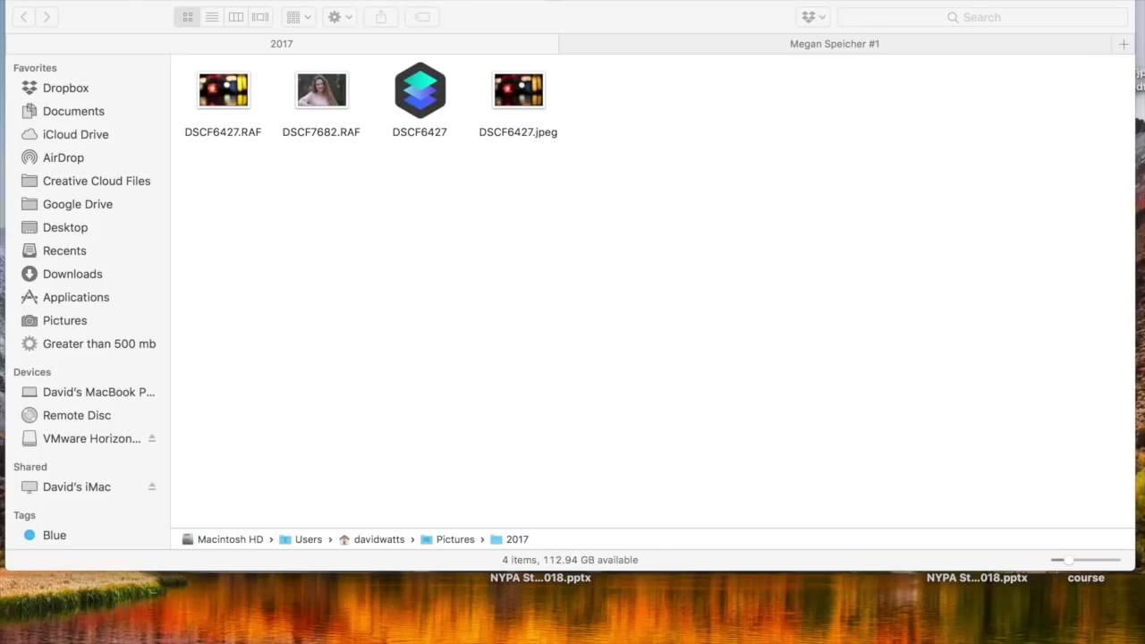
left_click(191, 10)
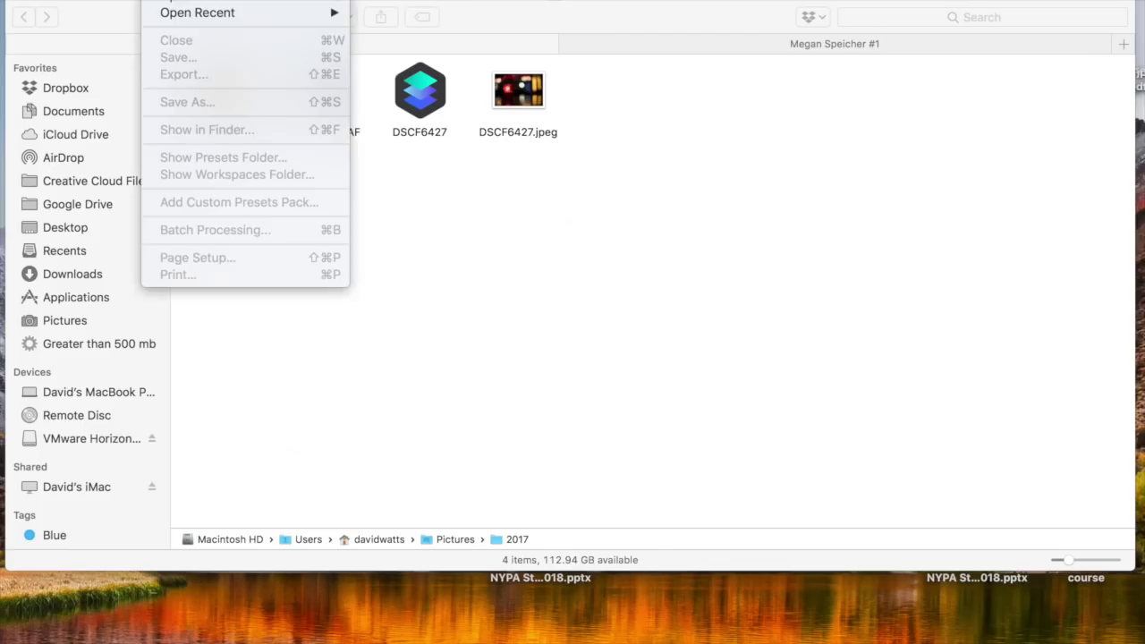
left_click(195, 7)
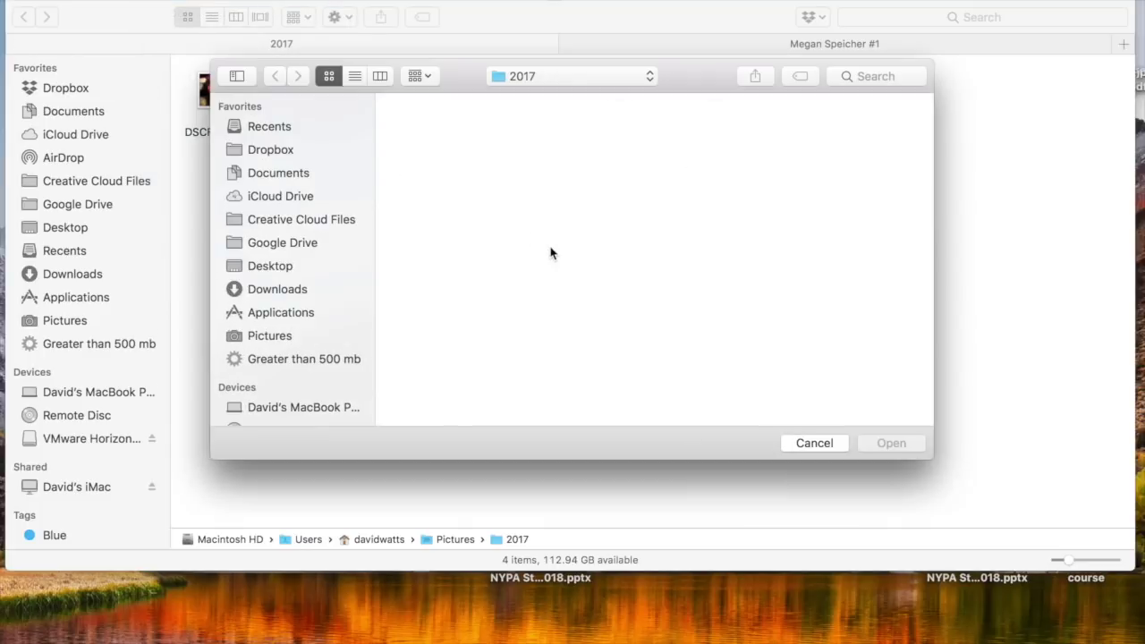
left_click(632, 135)
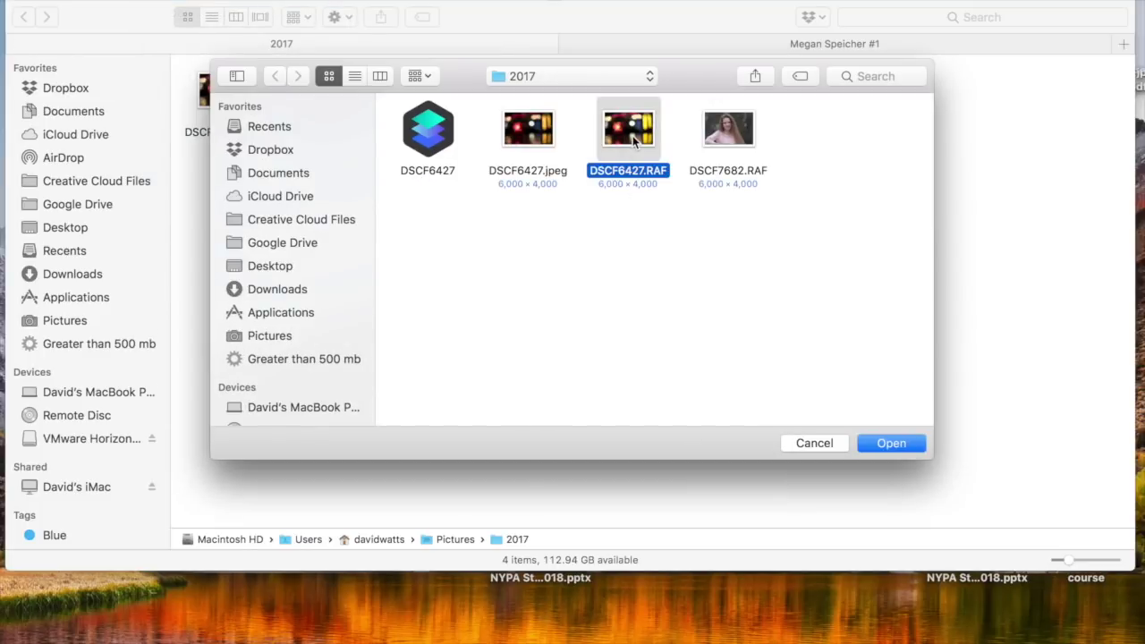
left_click(884, 438)
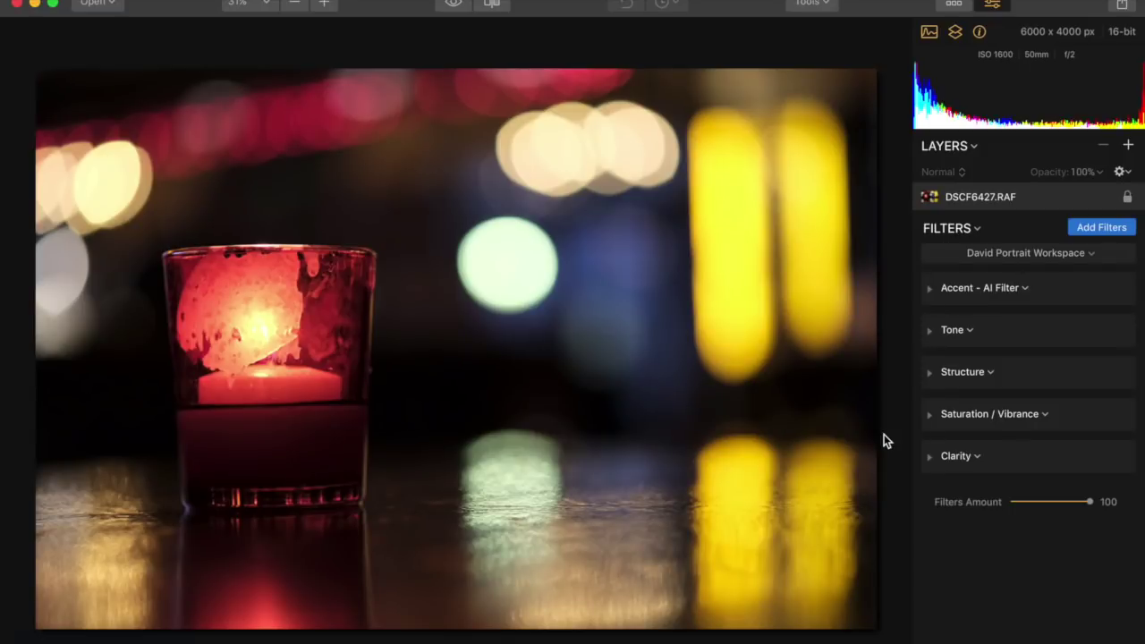
Try Accent Boost values between 5 and 47, leaving it at 5
left_click(931, 290)
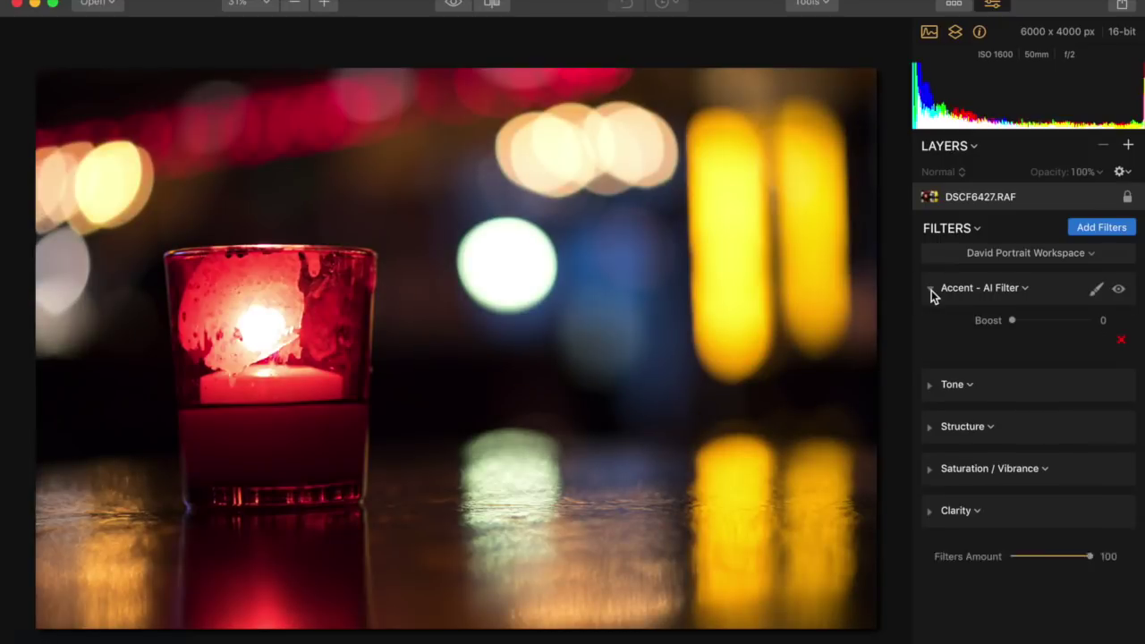
left_click(1035, 329)
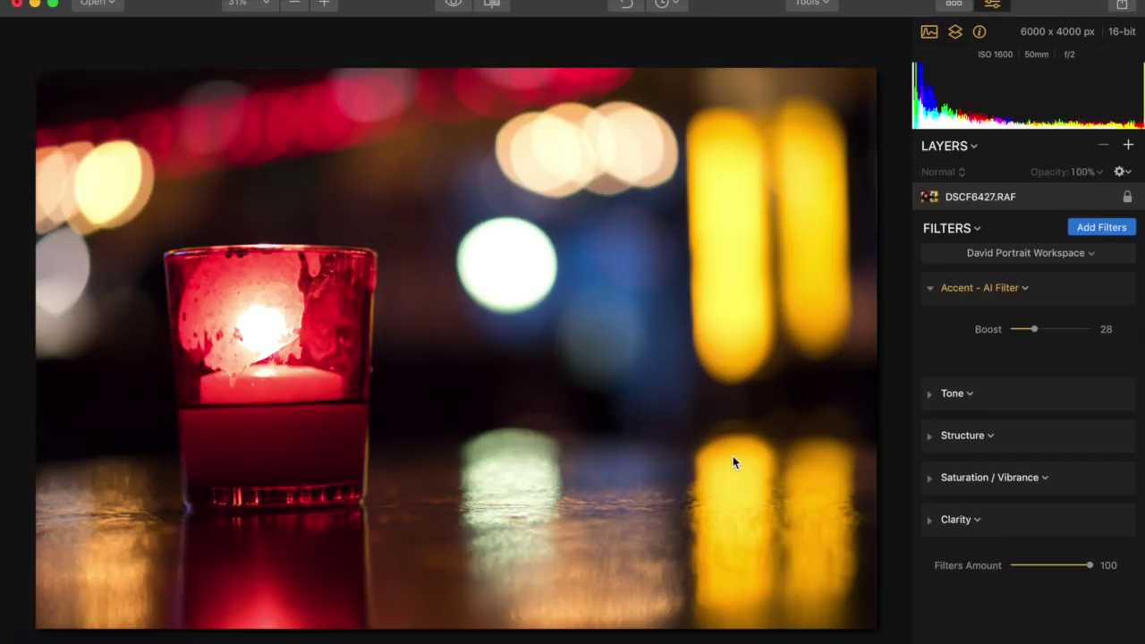
left_click(1022, 330)
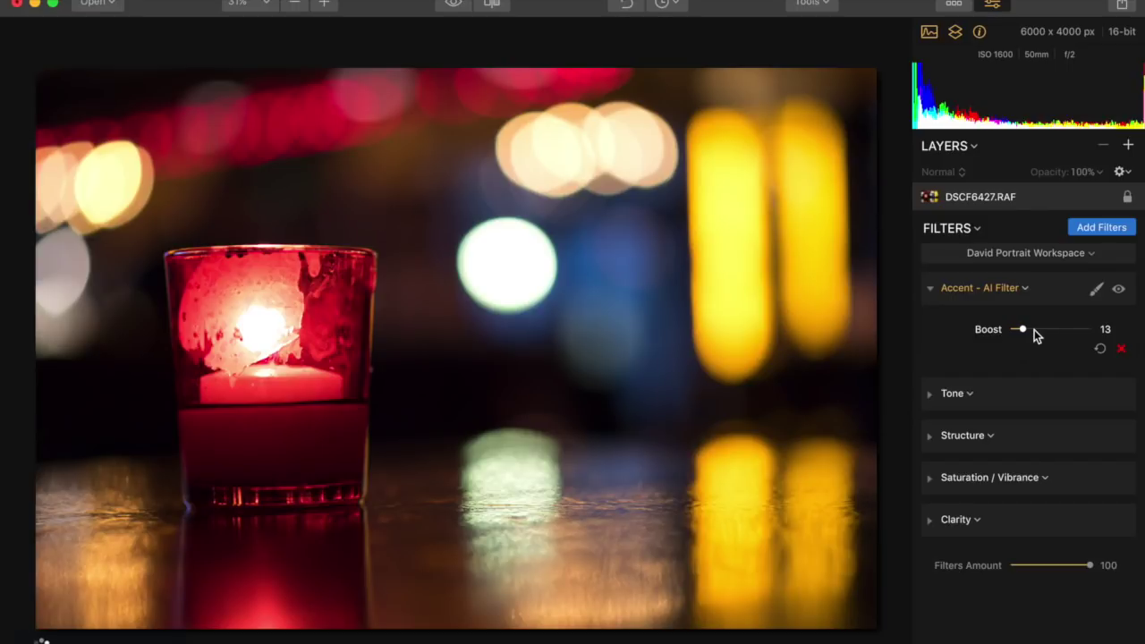
left_click(1034, 329)
left_click(1049, 329)
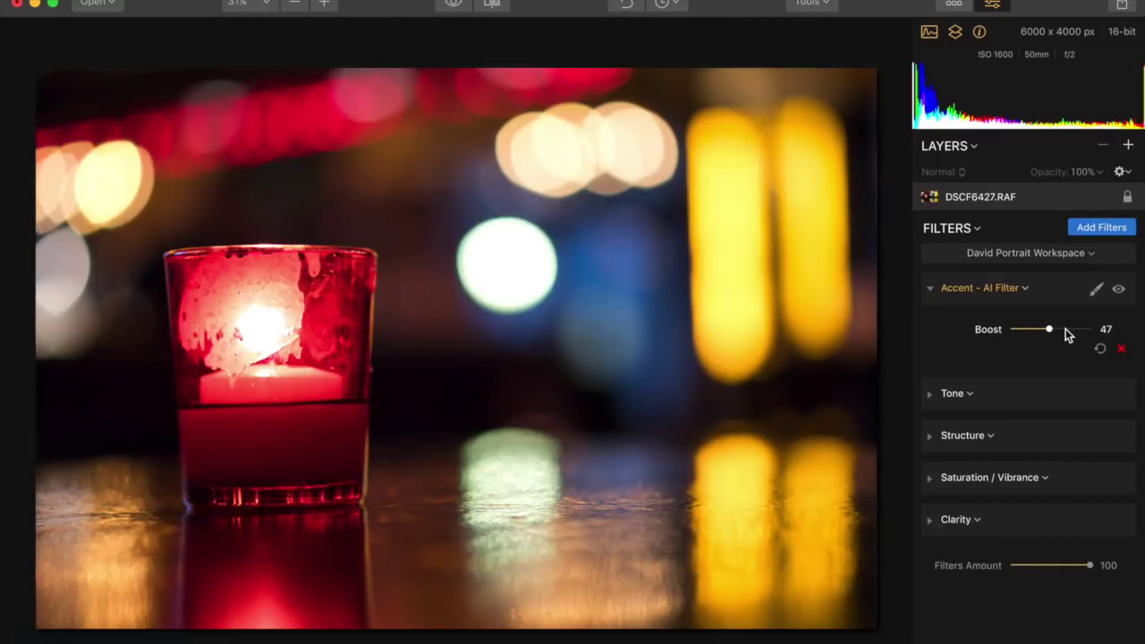
left_click(1025, 330)
left_click(1015, 330)
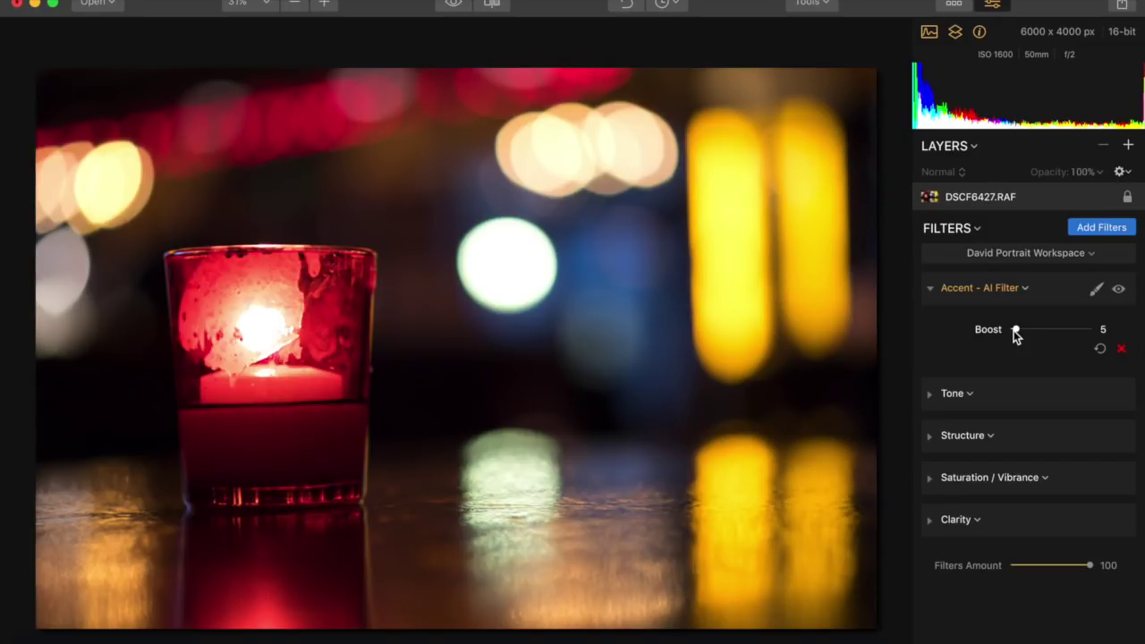
Set Tone Contrast to -29 and Clarity Amount to 25
left_click(930, 396)
left_click(1042, 390)
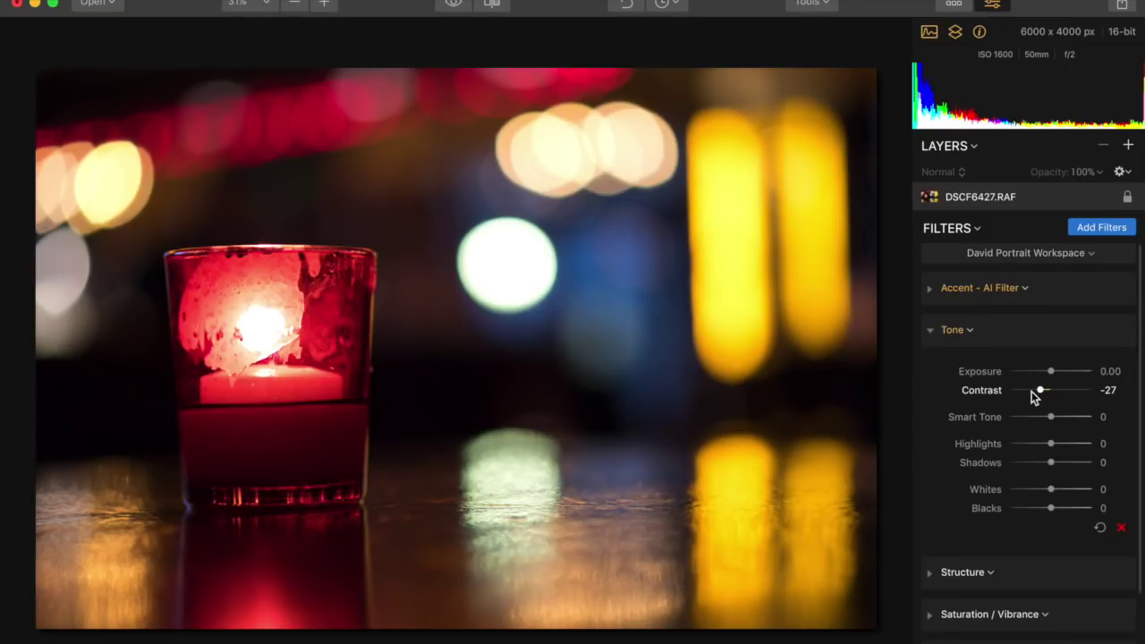
left_click(1030, 391)
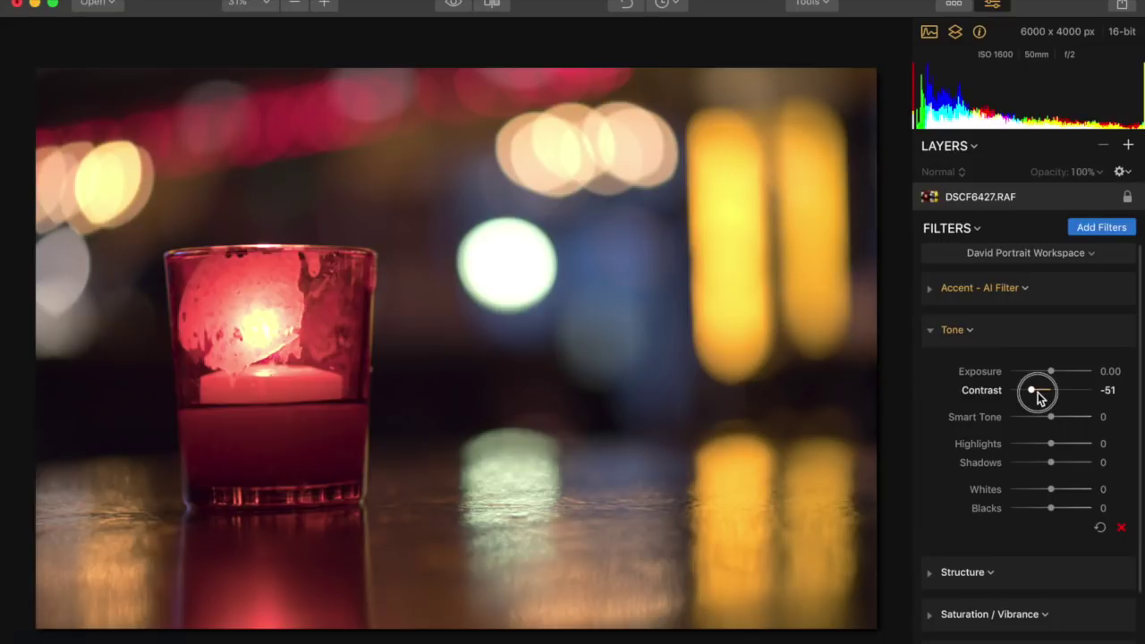
left_click(1039, 391)
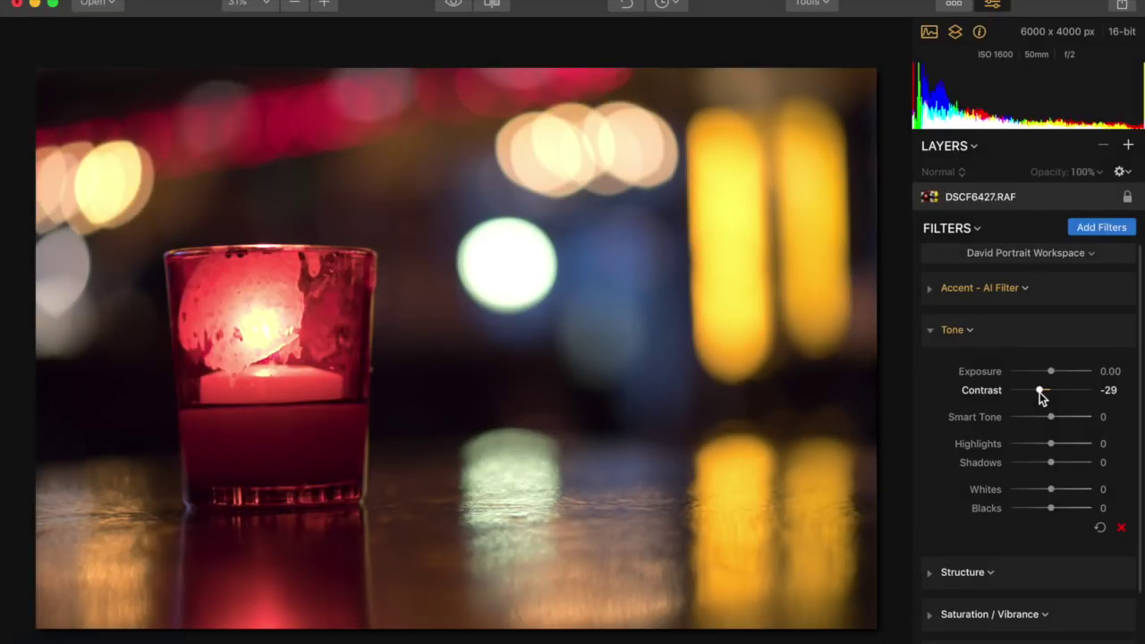
scroll(968, 573, "down", 2)
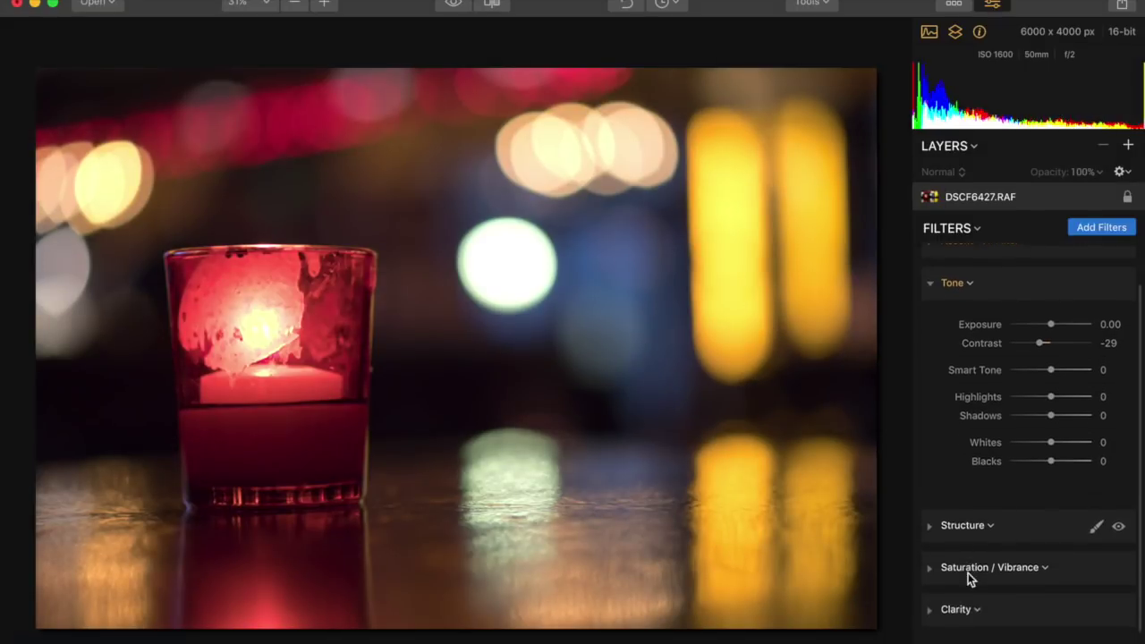
left_click(930, 593)
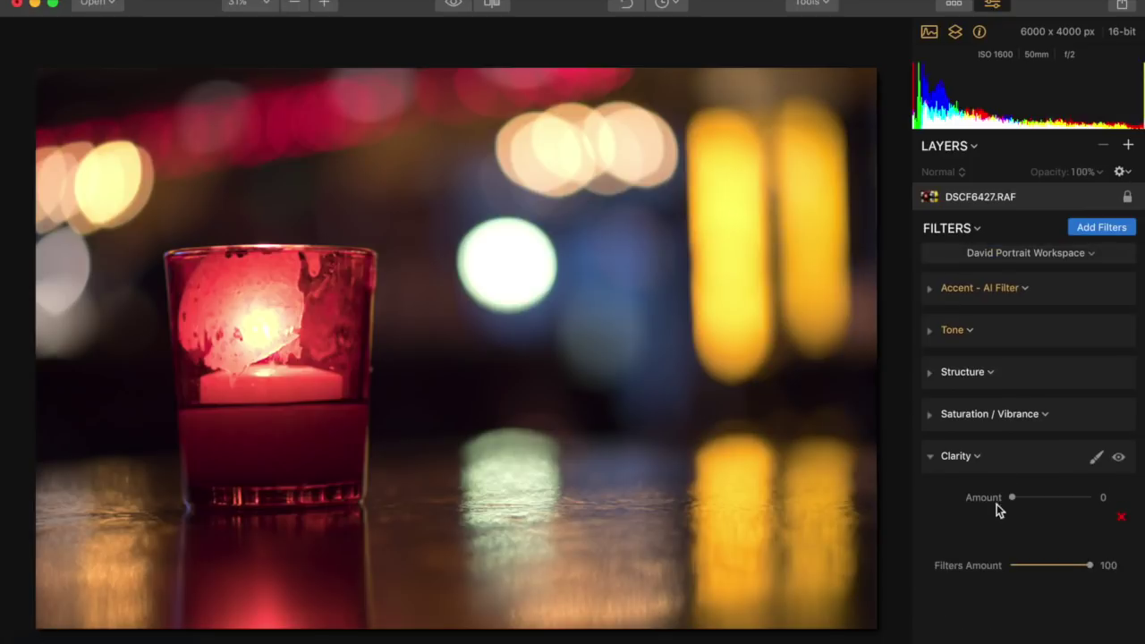
left_click(1030, 494)
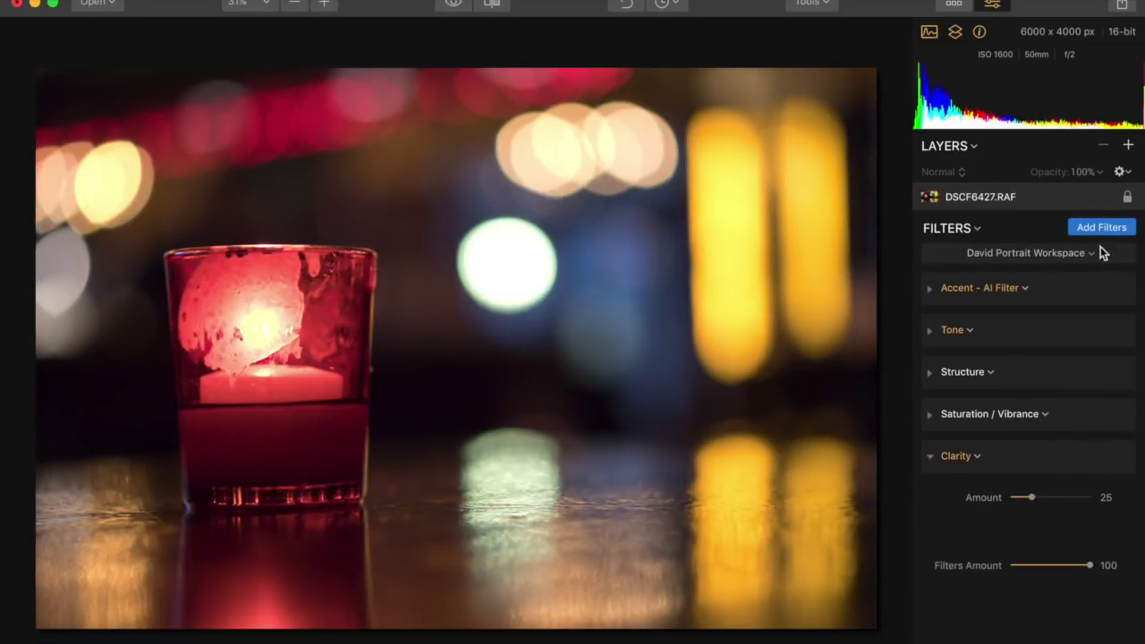
left_click(1129, 146)
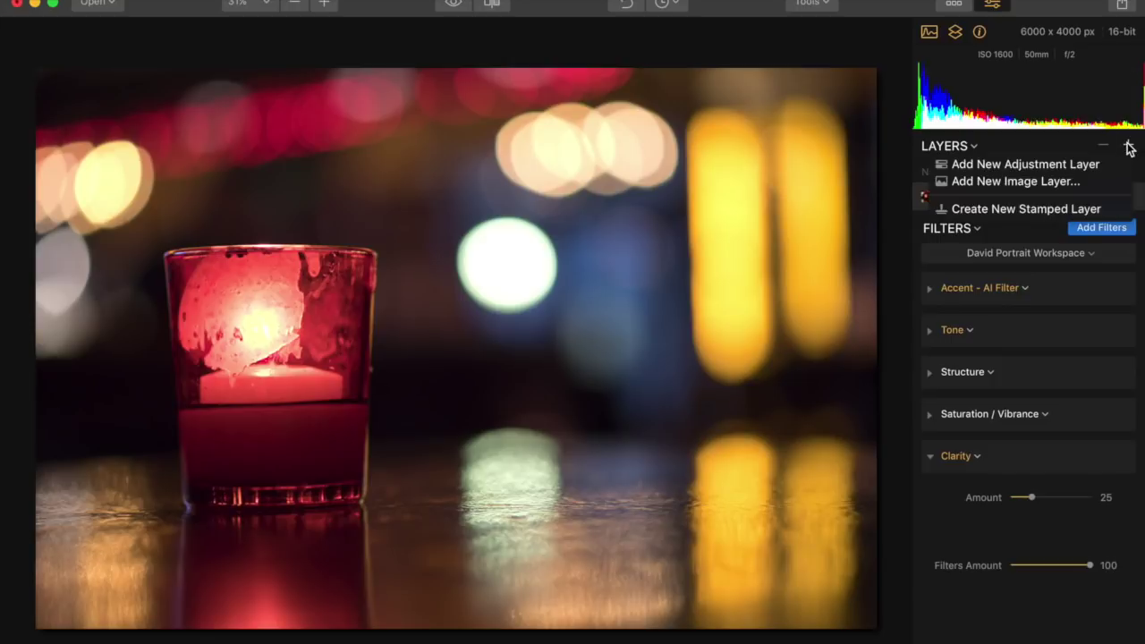
Add a Tone filter on a new adjustment layer, settling Smart Tone at -59
left_click(1069, 163)
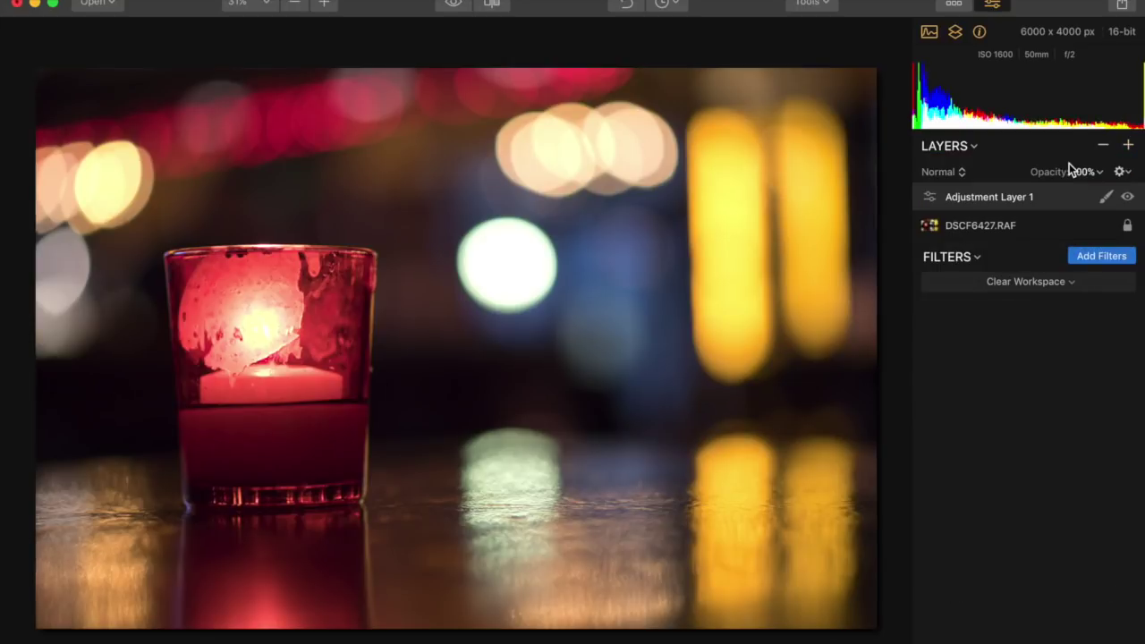
left_click(1100, 256)
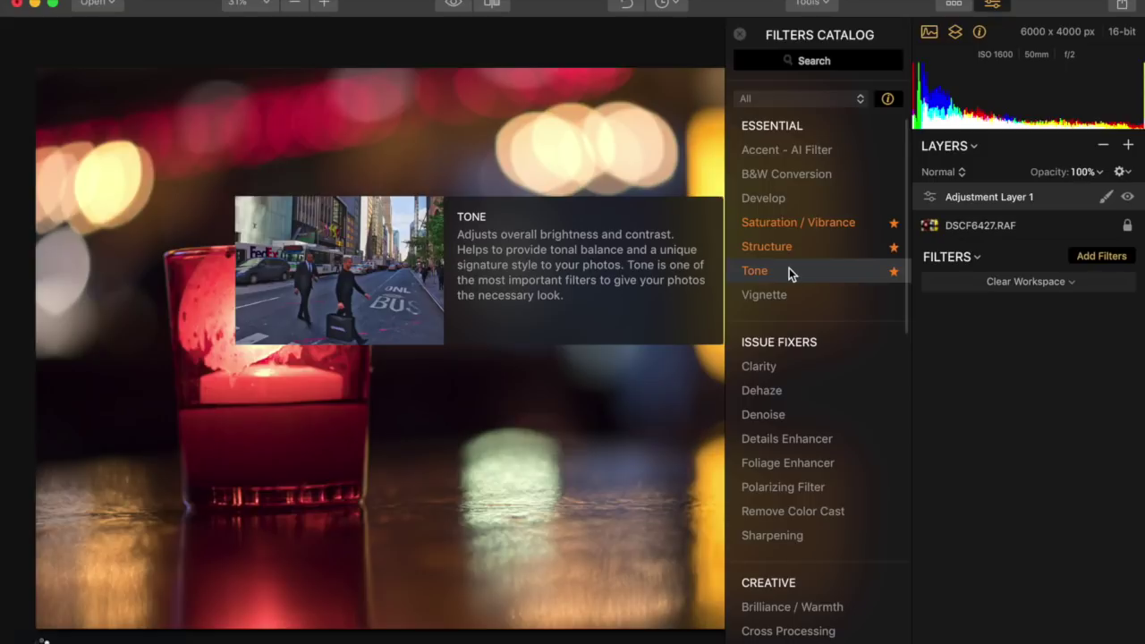
left_click(789, 268)
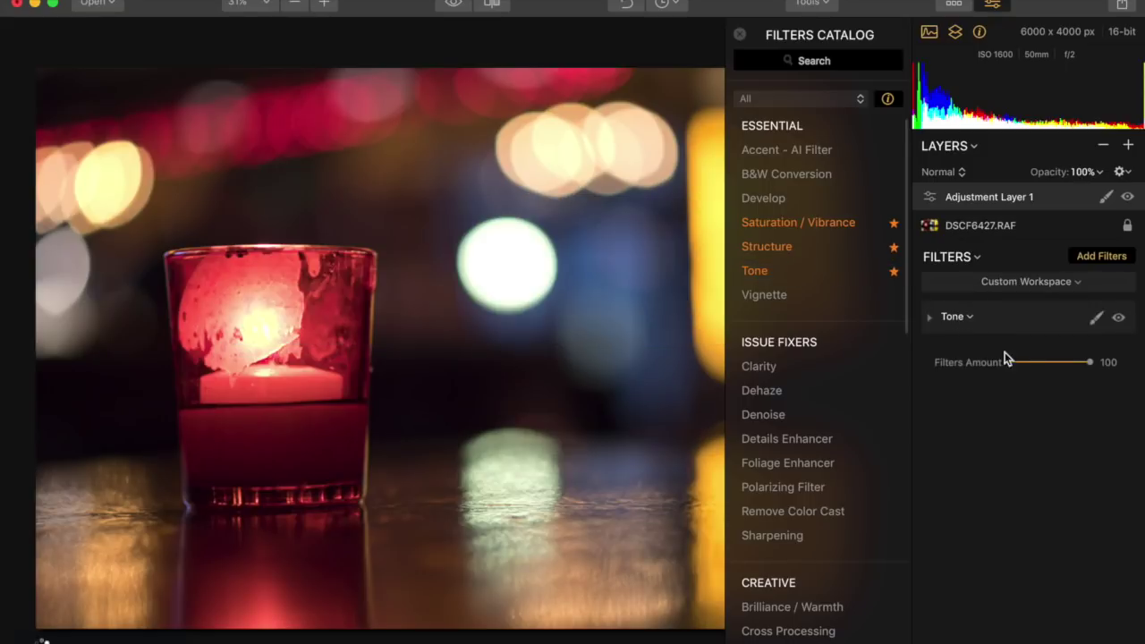
left_click(929, 319)
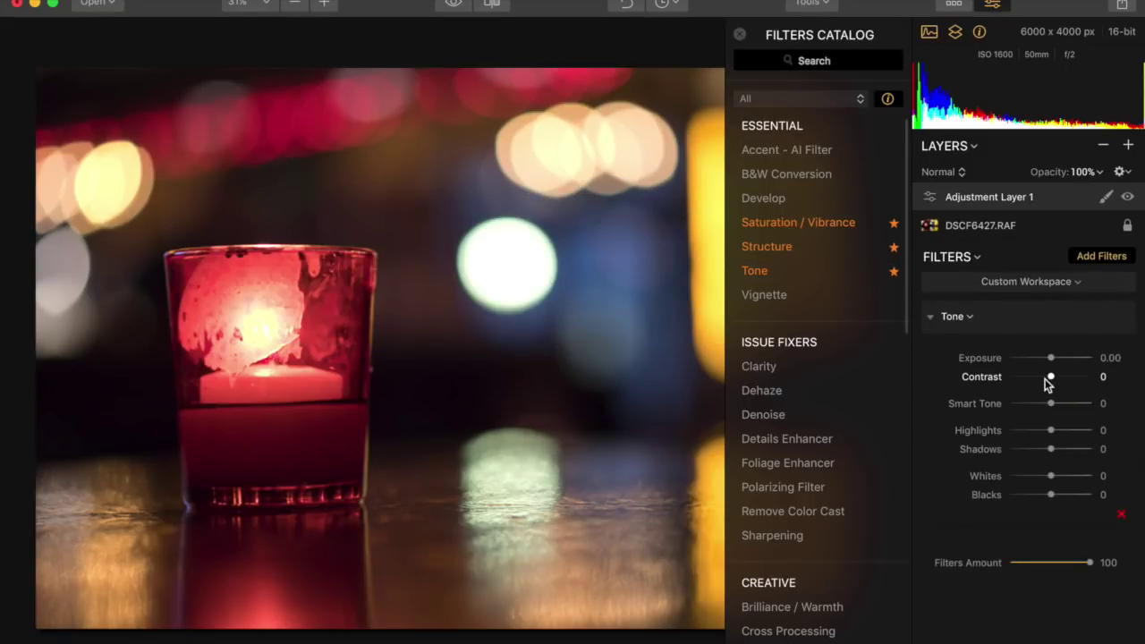
left_click_drag(1038, 403, 1021, 404)
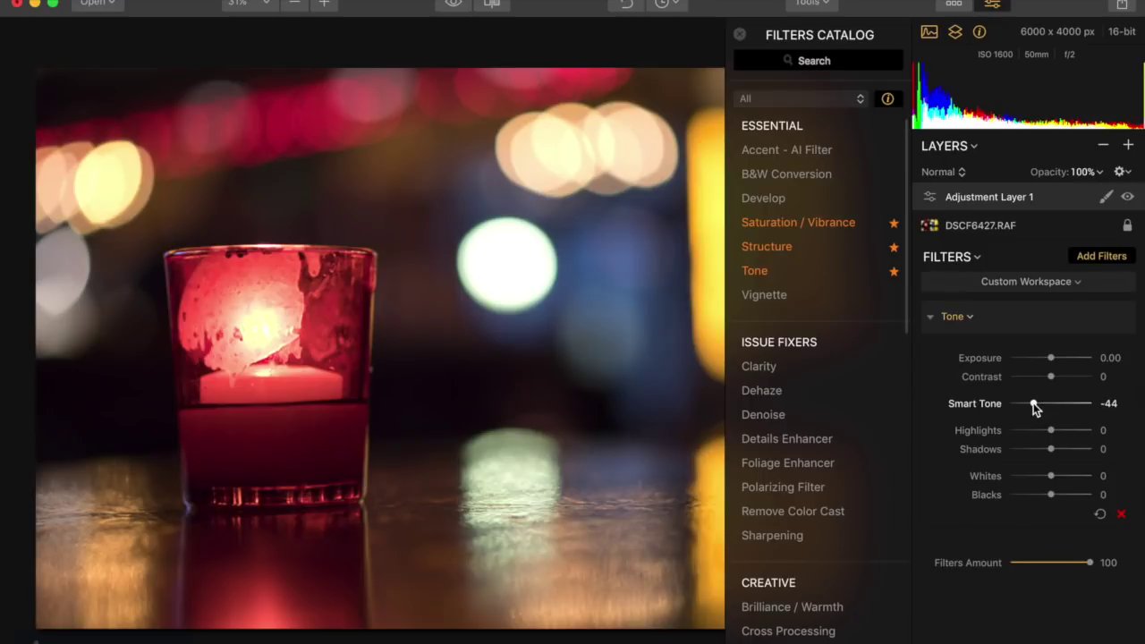
left_click(740, 35)
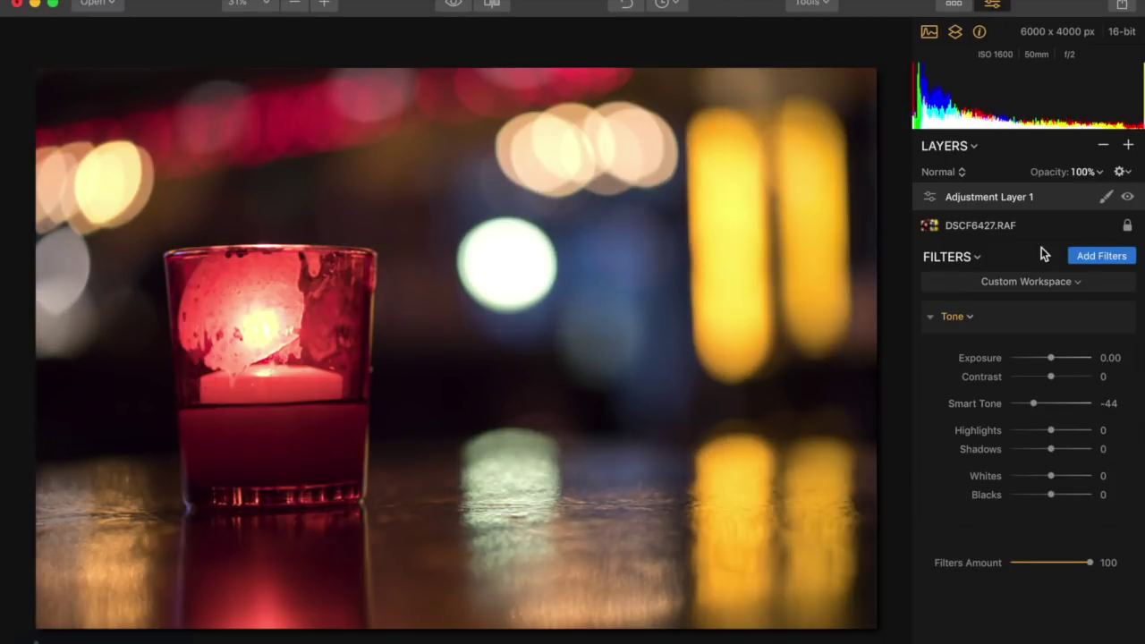
left_click(1065, 404)
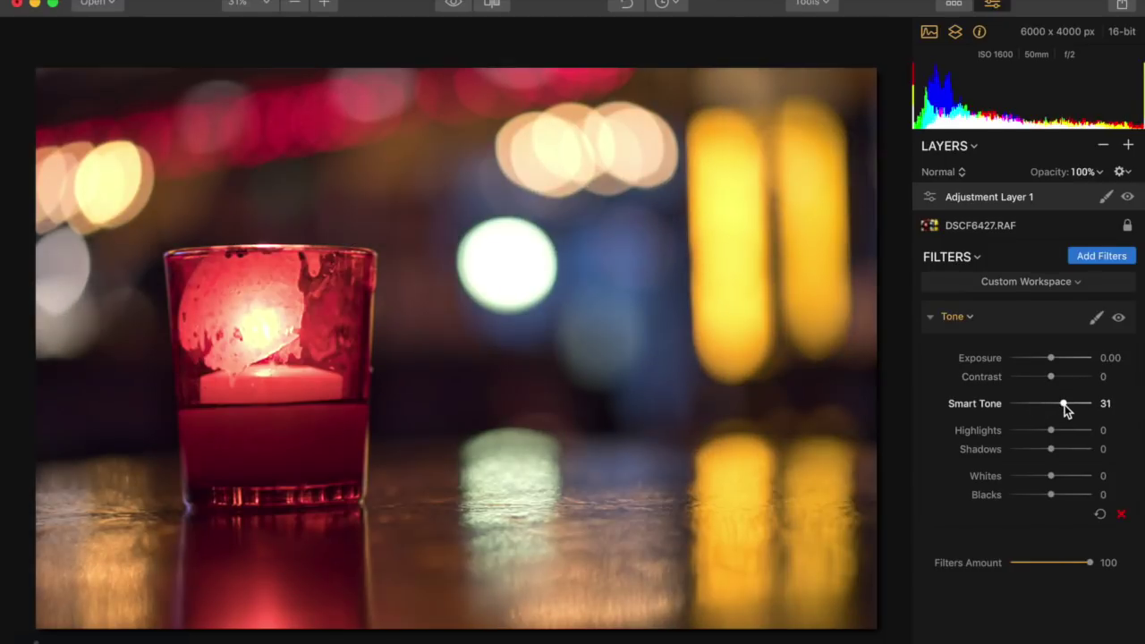
left_click_drag(1034, 402, 1027, 402)
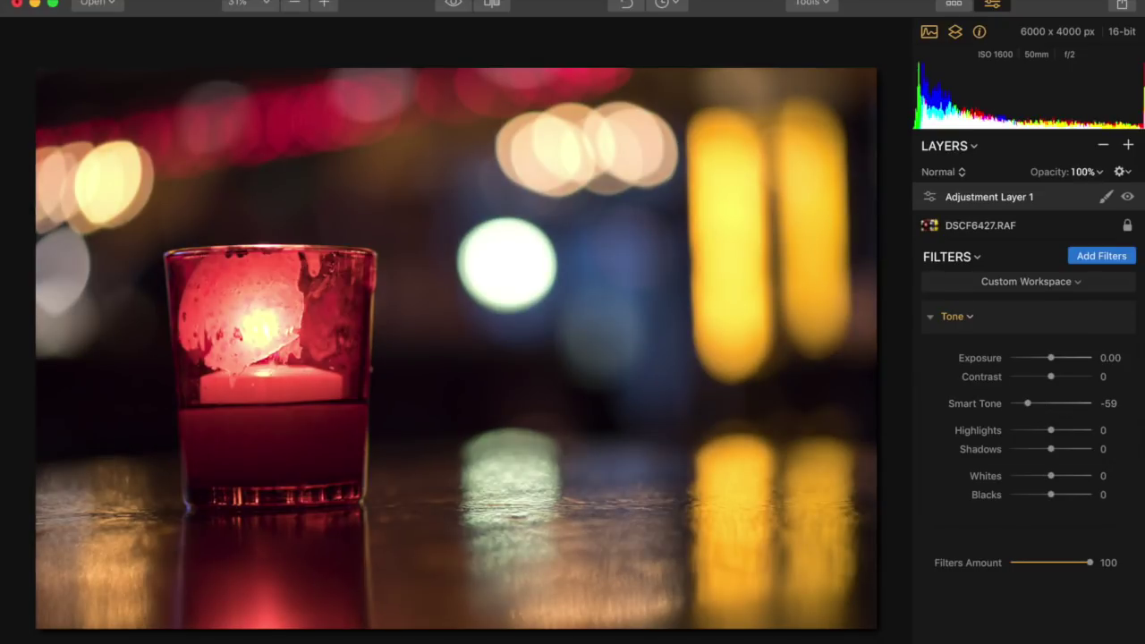
left_click(148, 0)
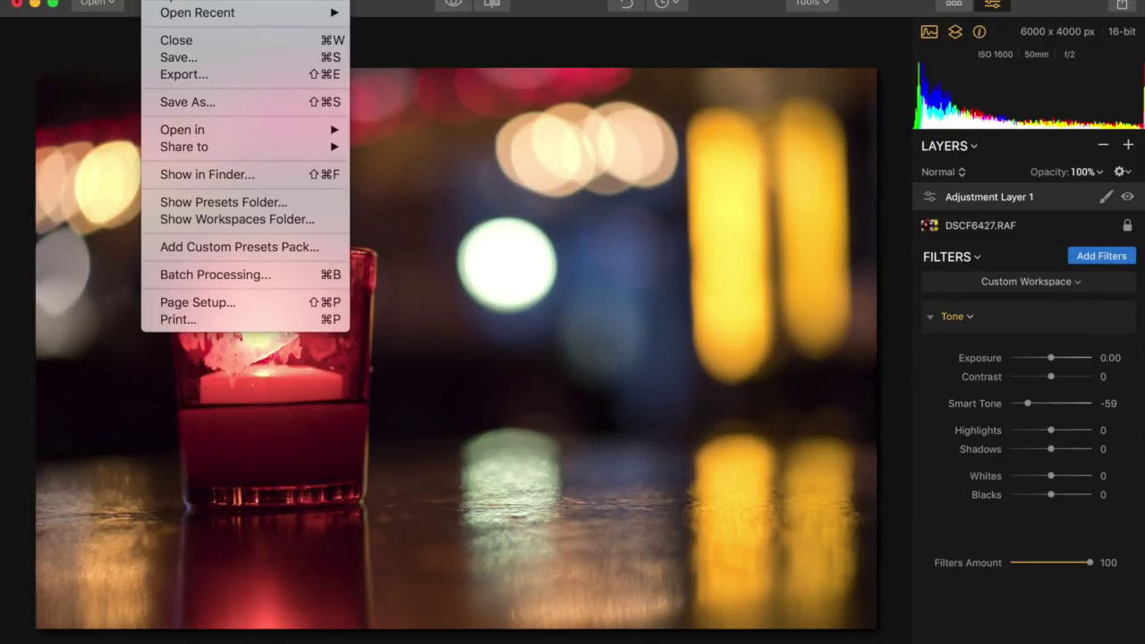
Save the candle edit as a new Luminar document named DSCF6427a
left_click(174, 57)
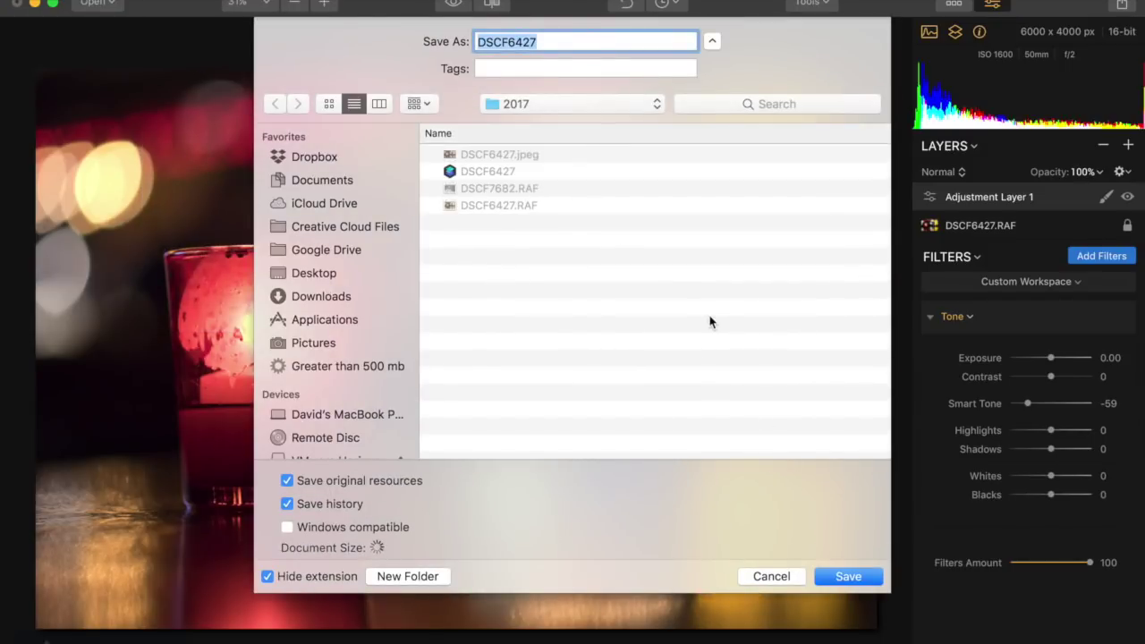
left_click(553, 44)
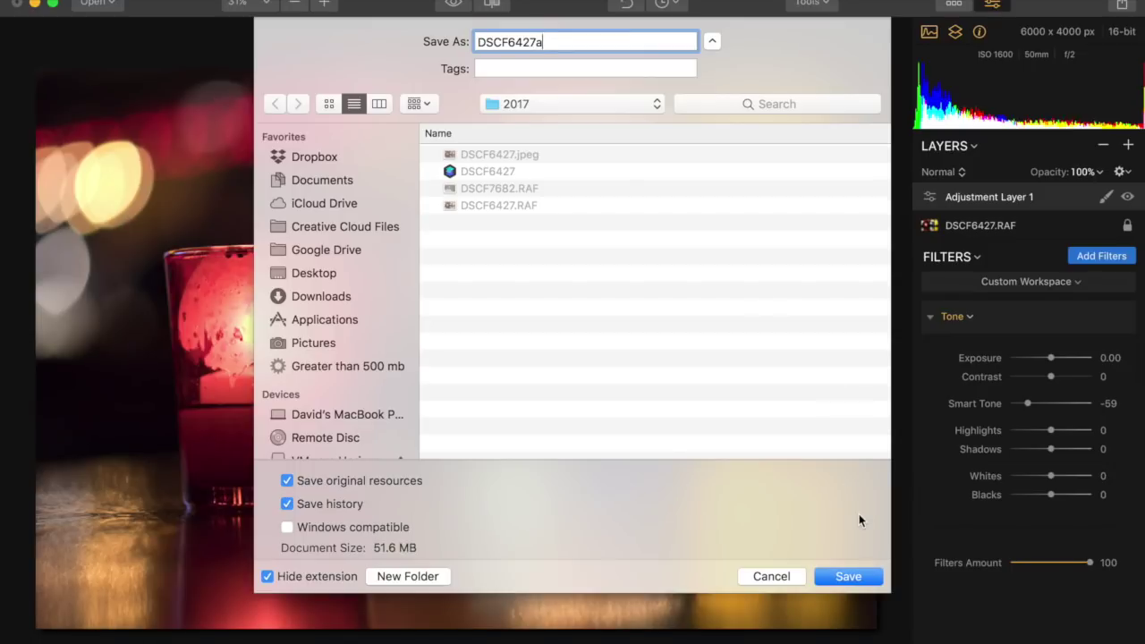
left_click(848, 578)
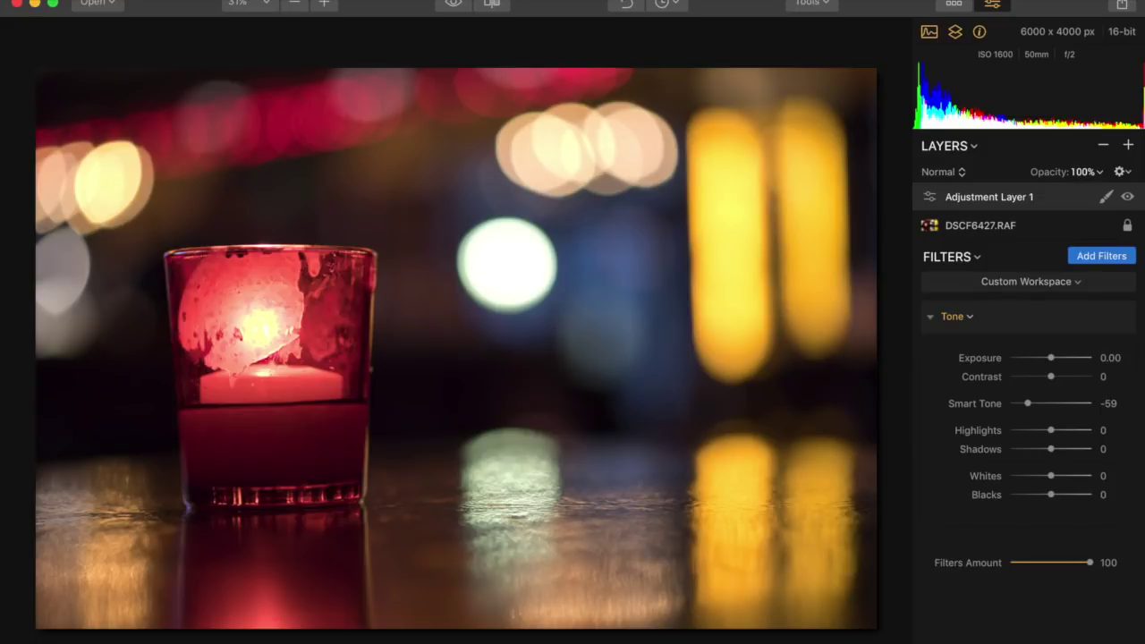
left_click(172, 2)
Export the candle photo as an original-size sRGB JPEG named DSCF6427a
left_click(191, 75)
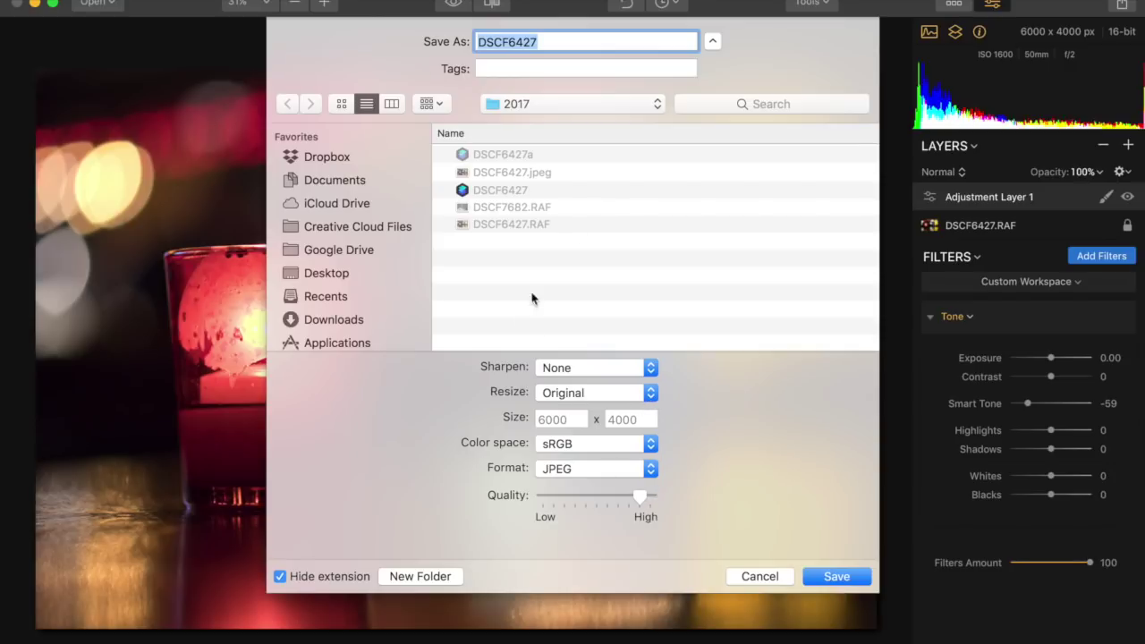
left_click(550, 42)
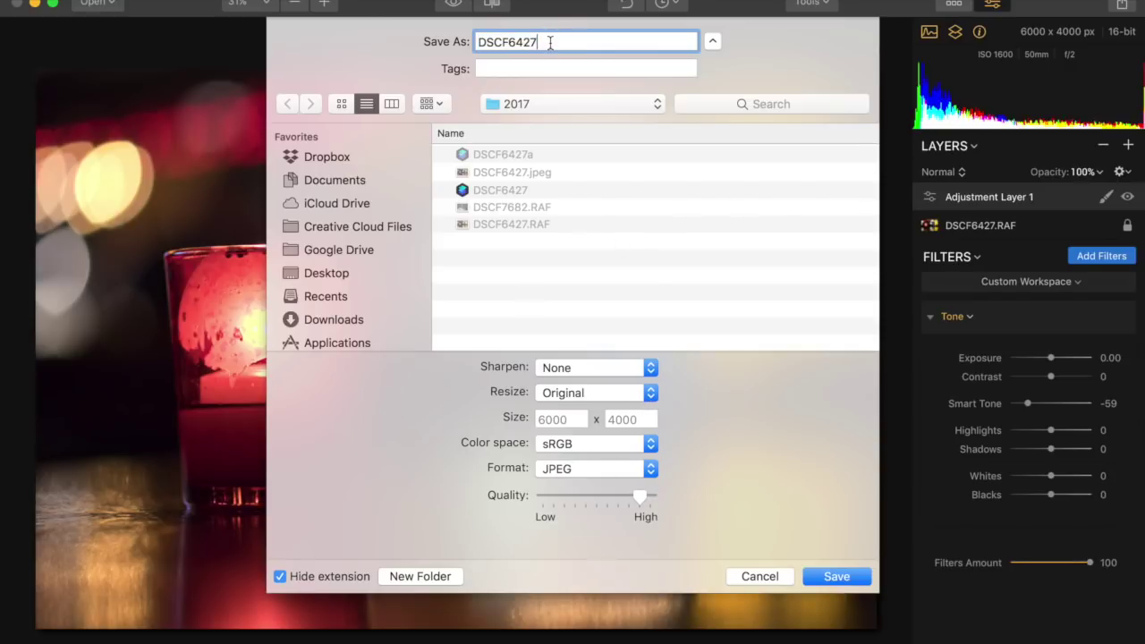
type("a")
left_click(857, 579)
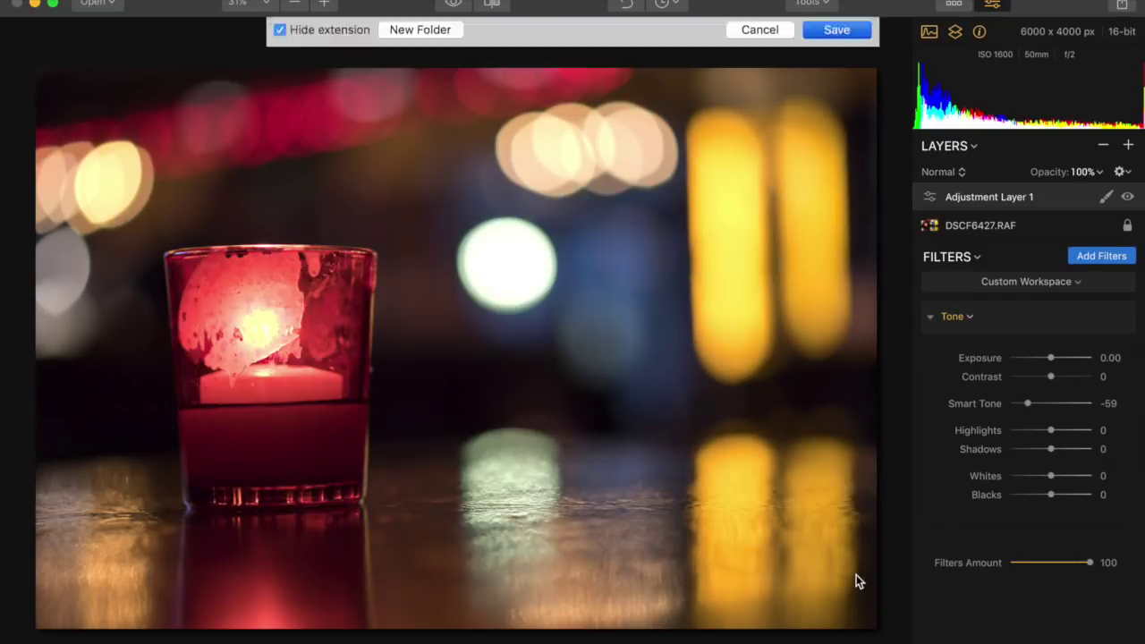